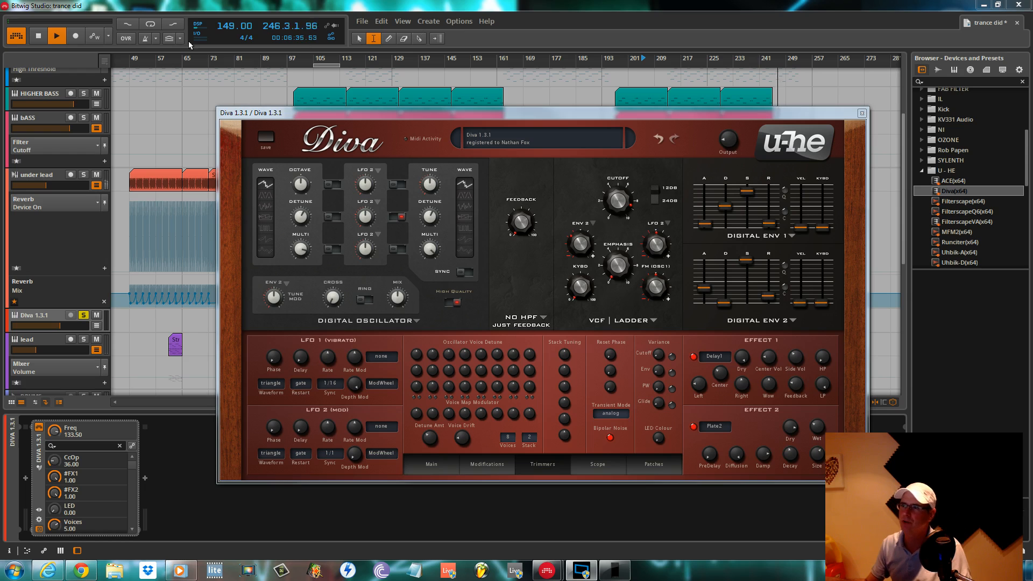
key(space)
drag(441, 118, 415, 92)
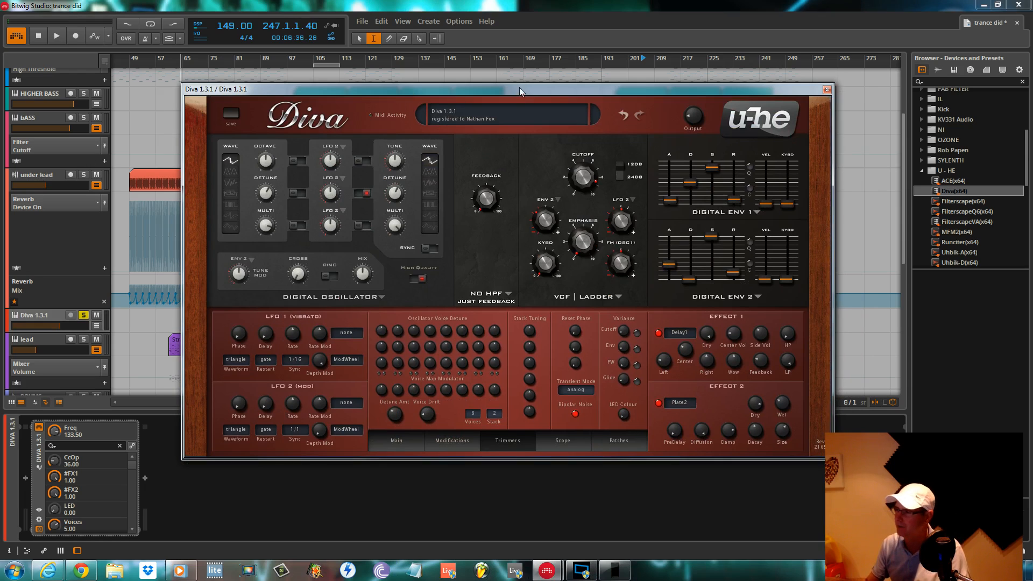
mouse_move(464, 94)
mouse_down()
mouse_move(450, 205)
mouse_move(496, 124)
mouse_move(482, 81)
mouse_move(477, 100)
mouse_up()
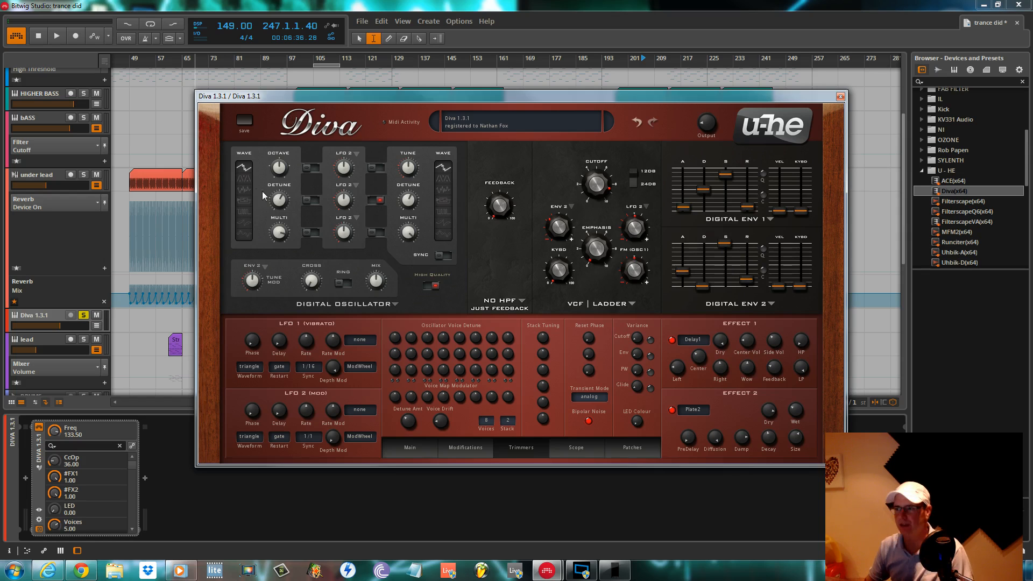
drag(297, 99, 274, 396)
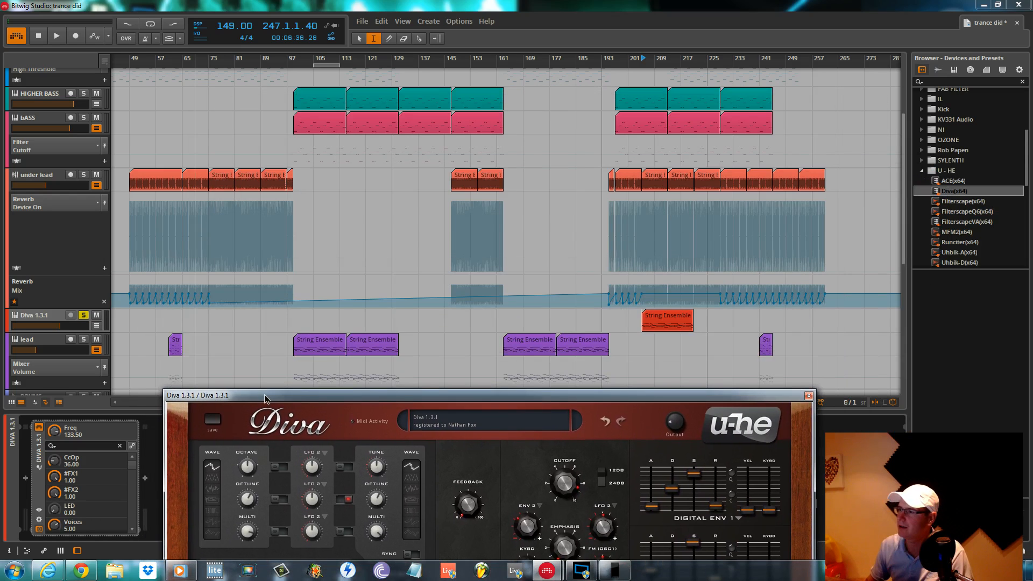
key(space)
key(space)
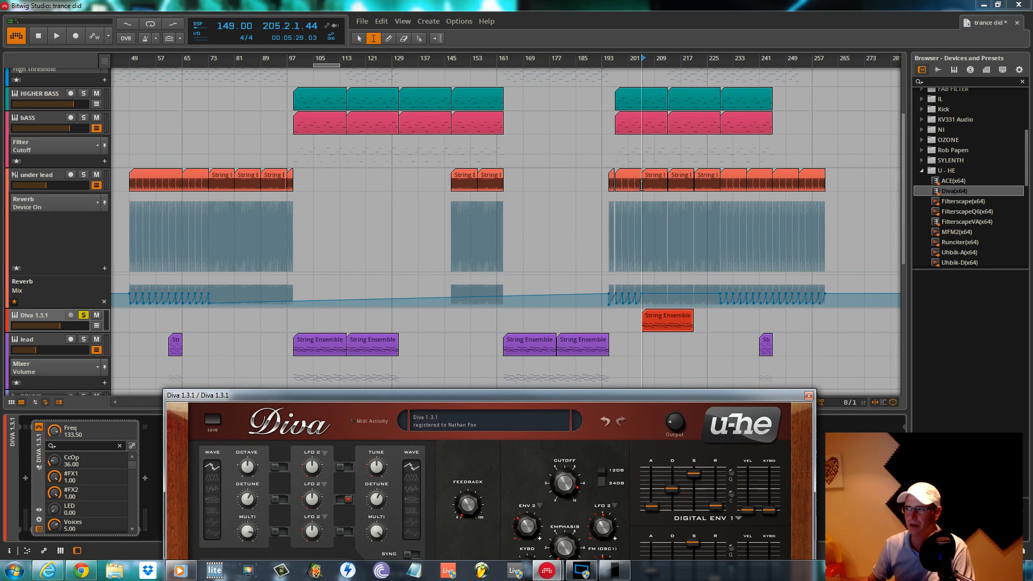
drag(592, 401, 621, 107)
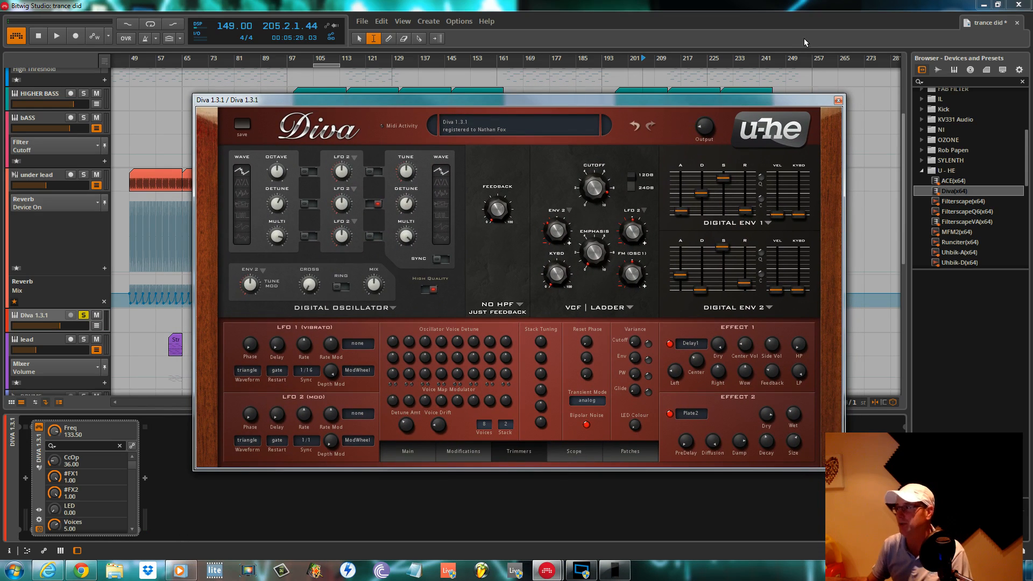
drag(415, 107, 412, 117)
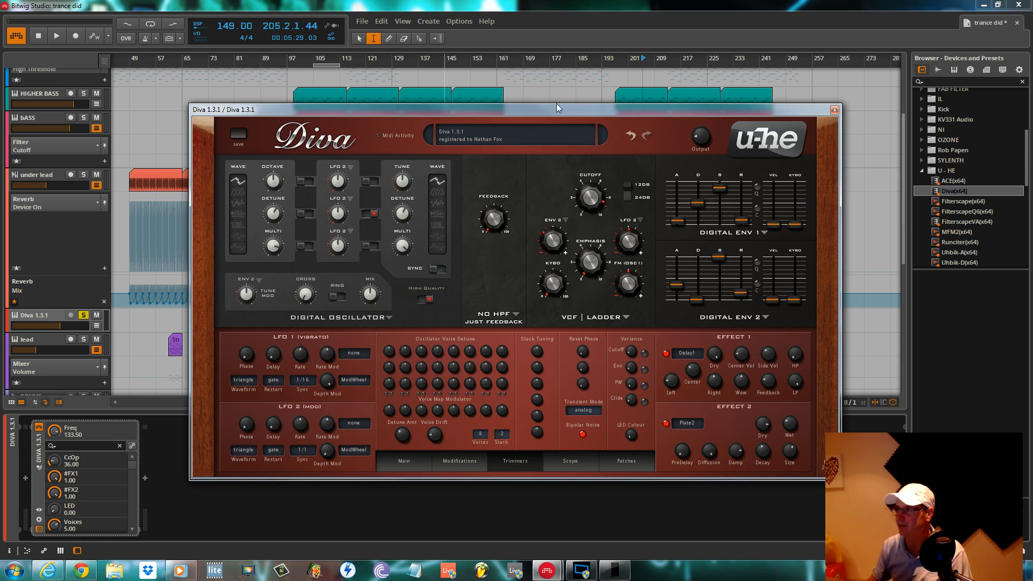
drag(554, 110, 581, 426)
drag(666, 426, 633, 112)
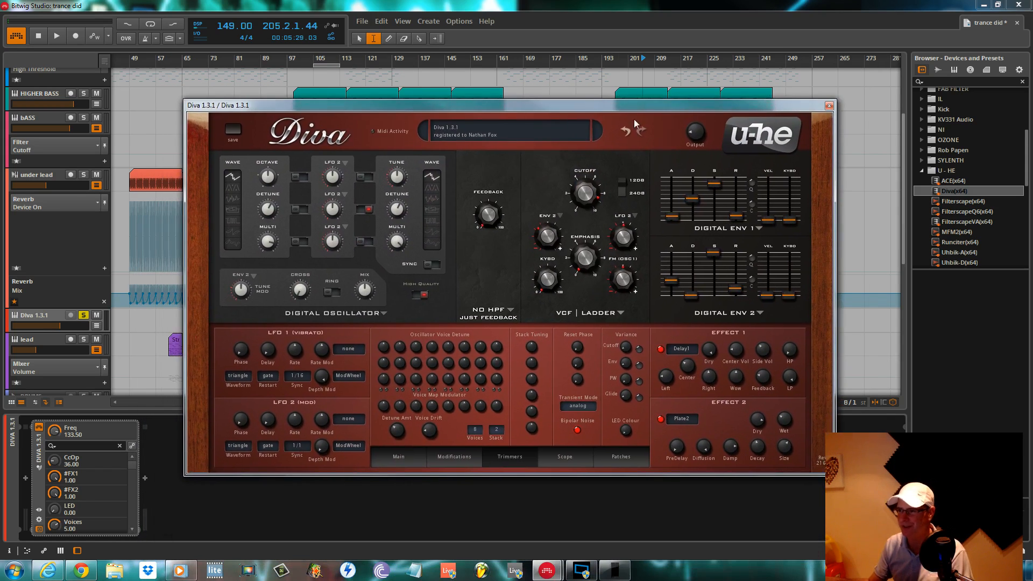
drag(486, 104, 565, 270)
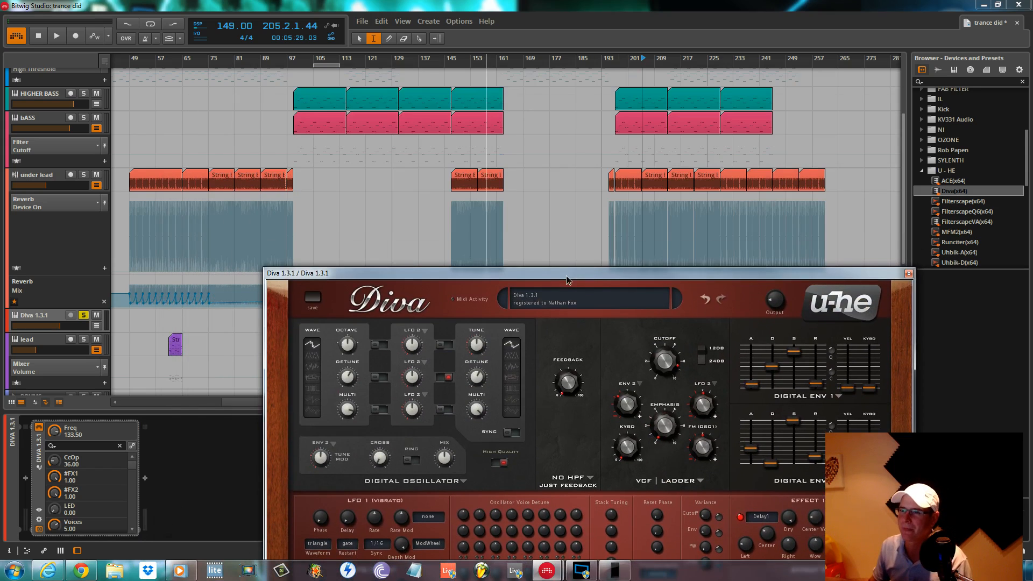
Audition the existing Diva sound, setting its filter cutoff to 130 and its Env 2 modulation depth to -46.
key(space)
drag(479, 275, 384, 97)
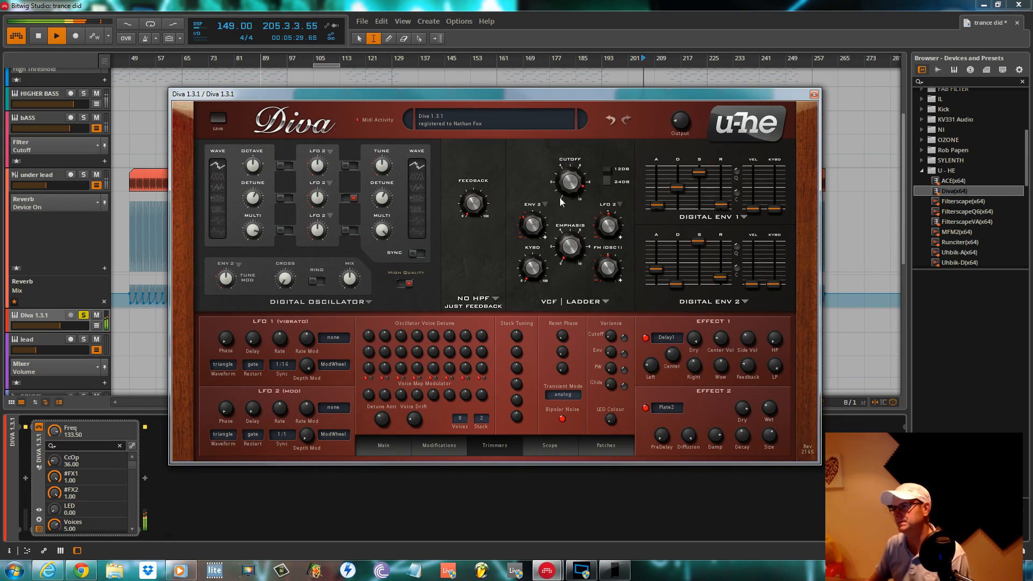
drag(571, 179, 571, 183)
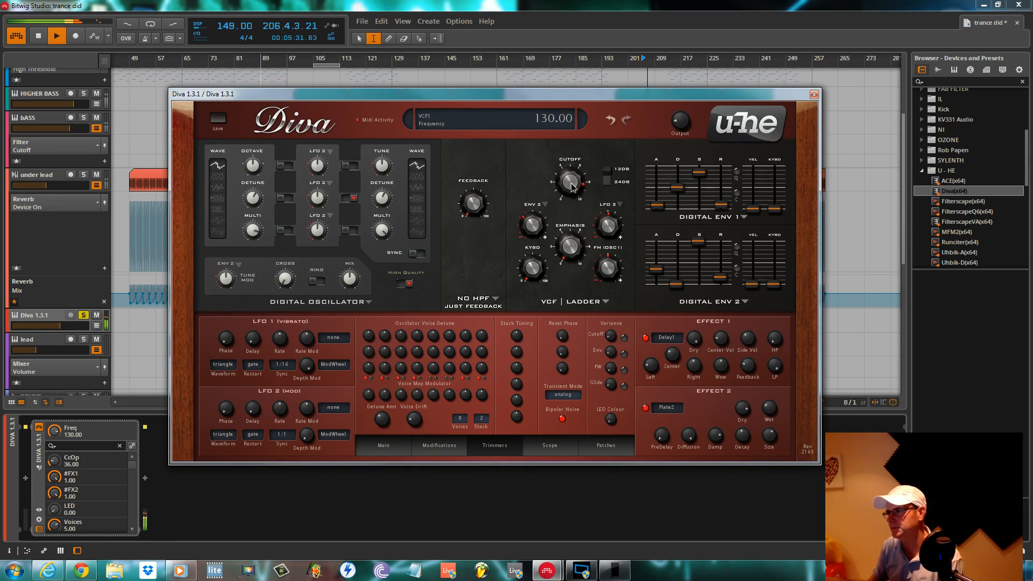
drag(540, 225, 544, 232)
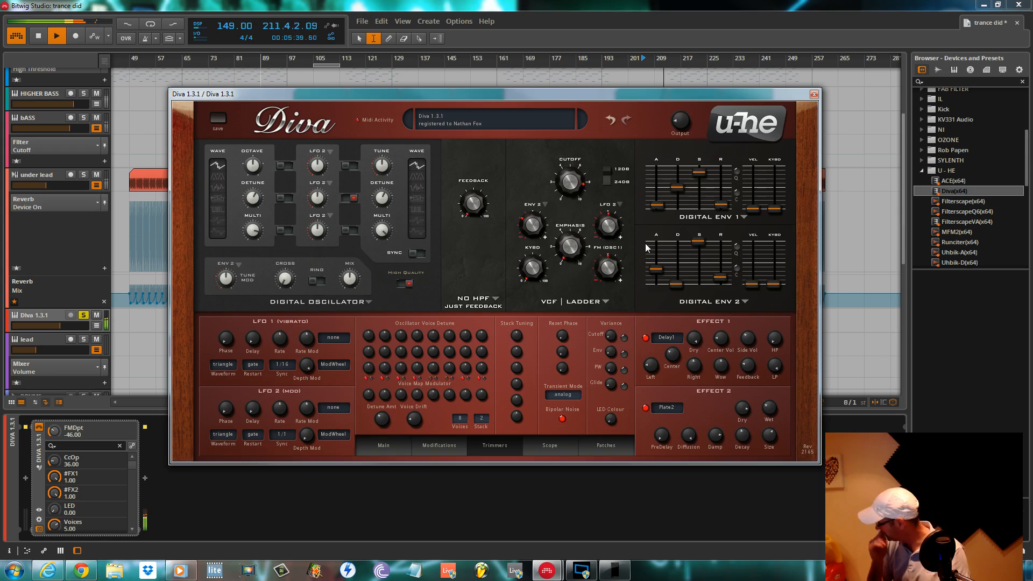
key(space)
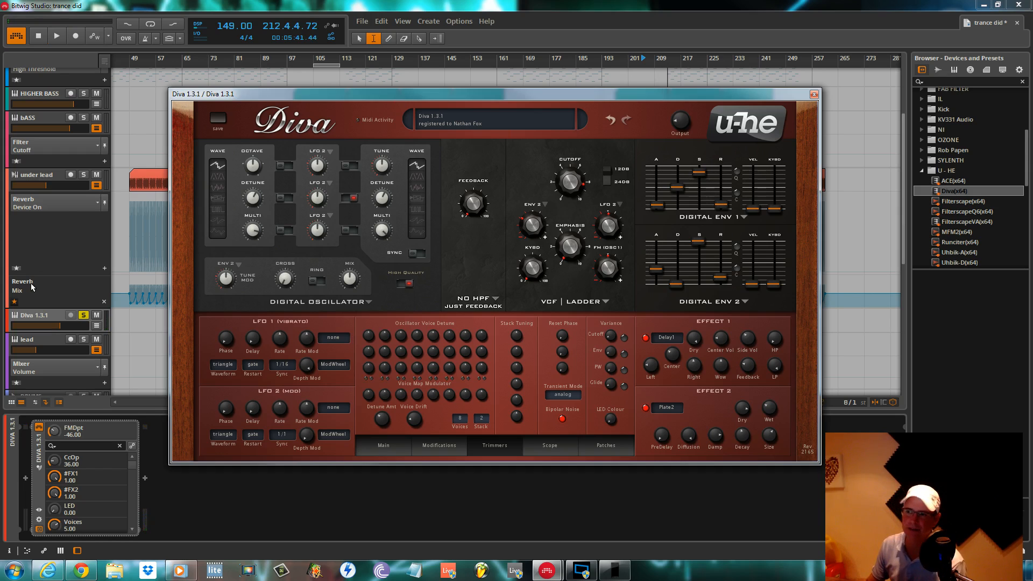
View Diva's patch list, then replace the Diva device on the selected instrument track with a fresh Diva(x64) instance.
drag(428, 93, 428, 78)
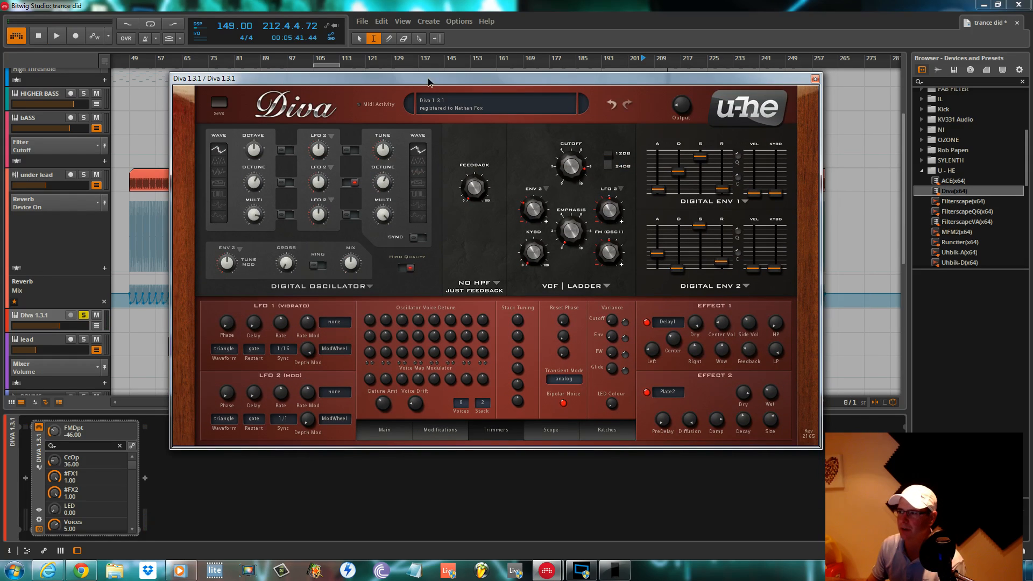
click(597, 429)
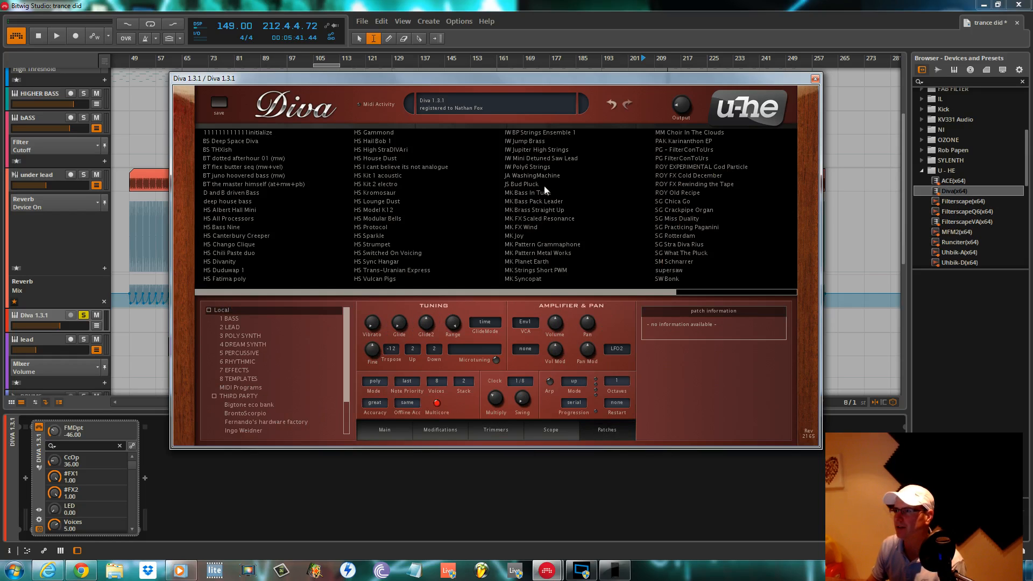
click(815, 78)
right_click(39, 442)
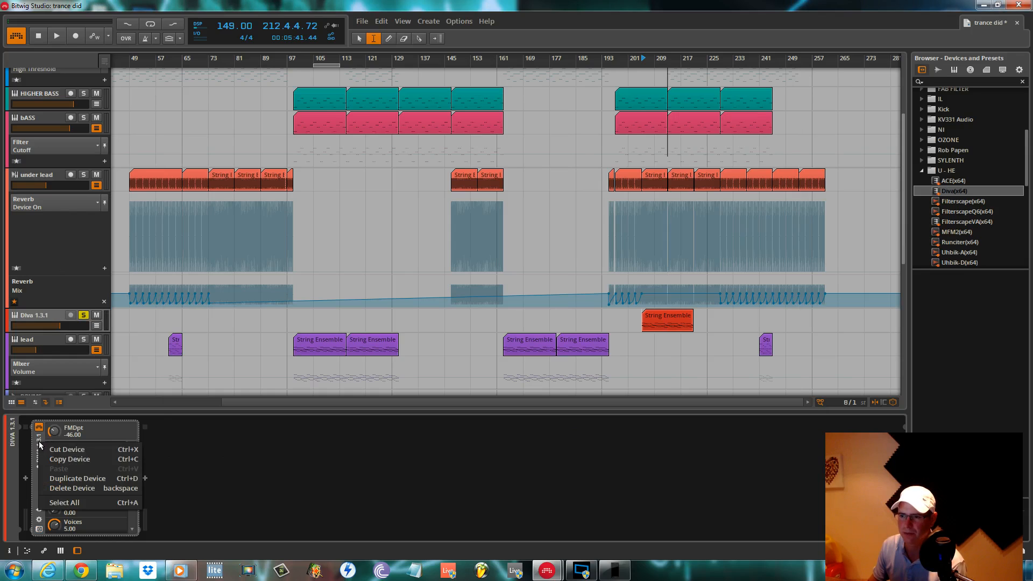
click(72, 488)
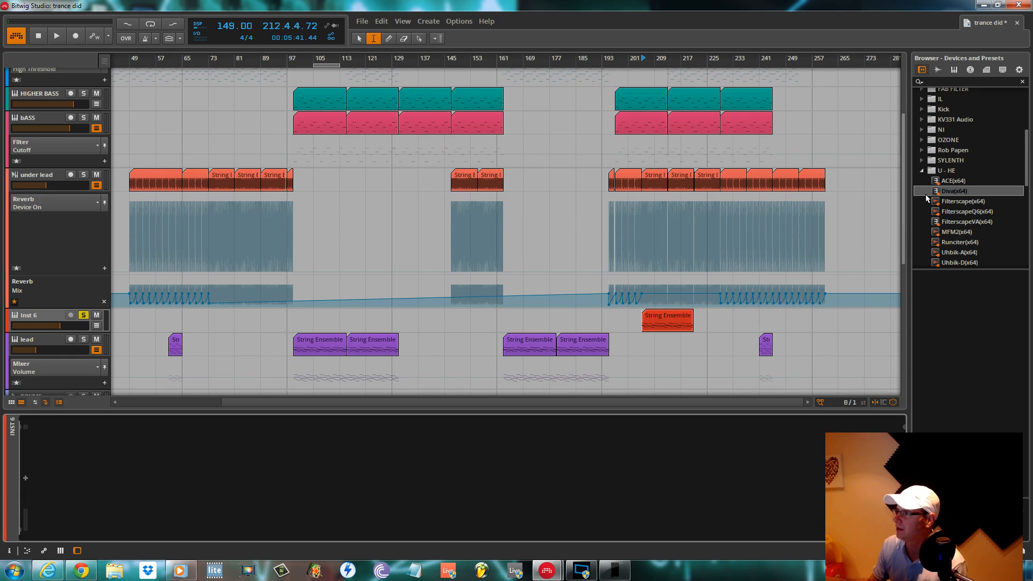
drag(949, 195, 92, 450)
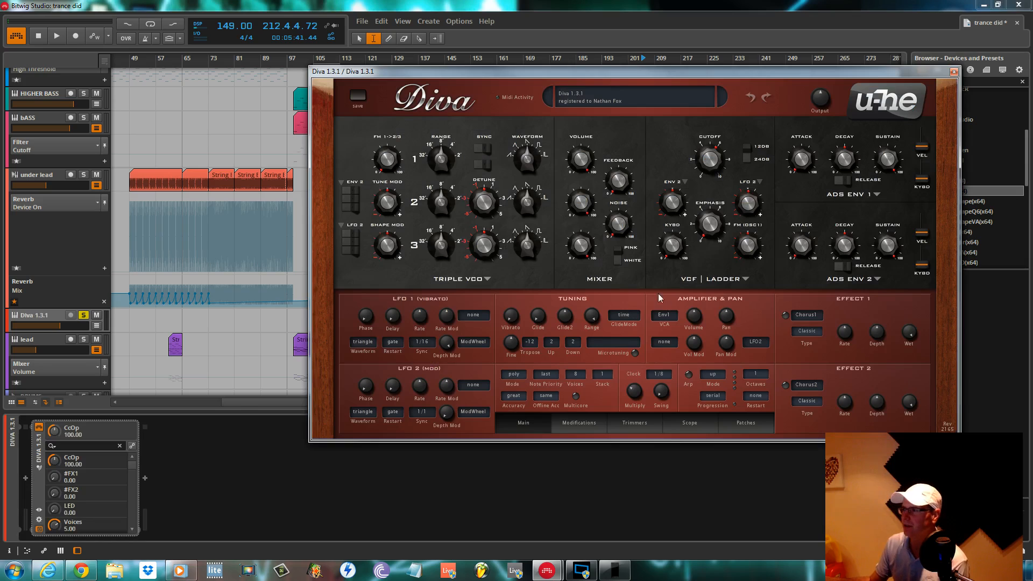
Audition the default Diva sound and switch the oscillator model from Triple VCO to Digital.
key(space)
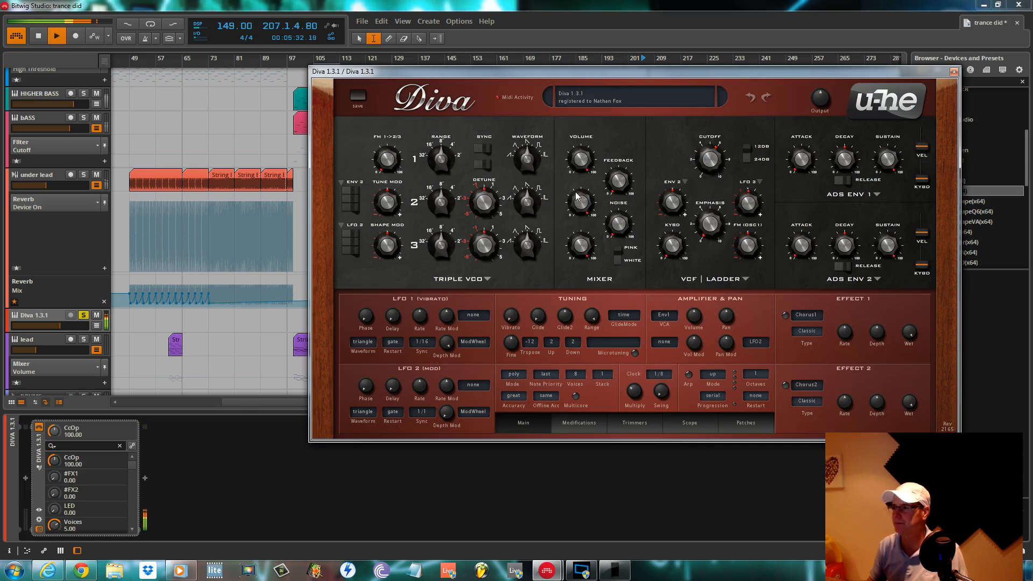
key(space)
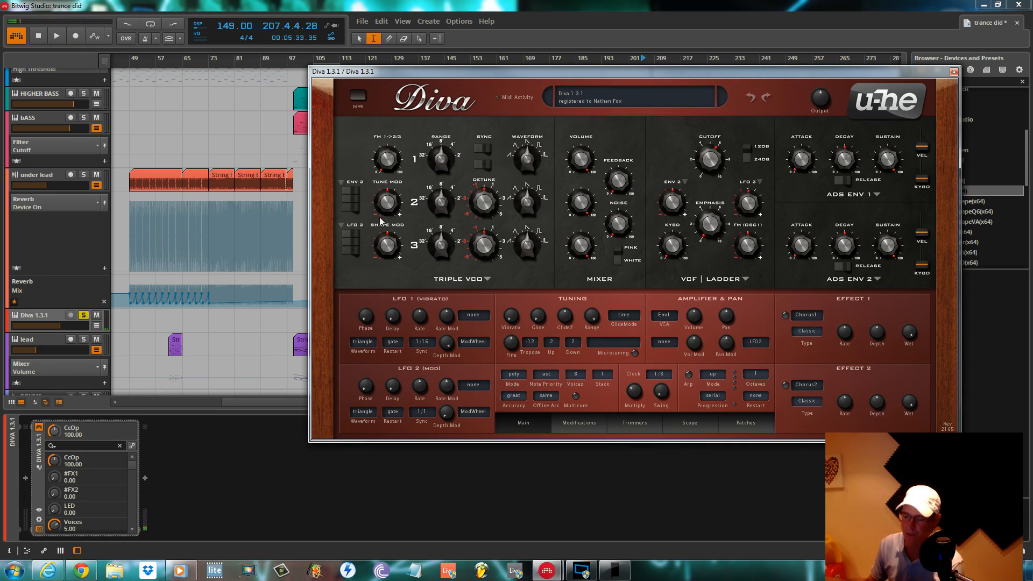
click(483, 279)
click(501, 332)
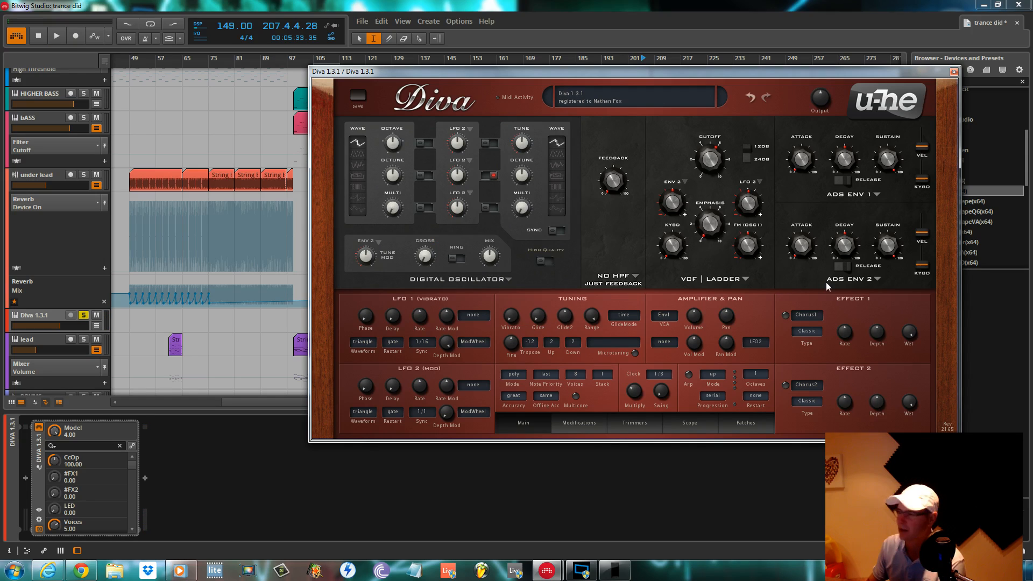
Change envelope 1 to the Digital model and envelope 2 to the Analogue model.
click(873, 194)
click(896, 226)
click(878, 279)
click(898, 302)
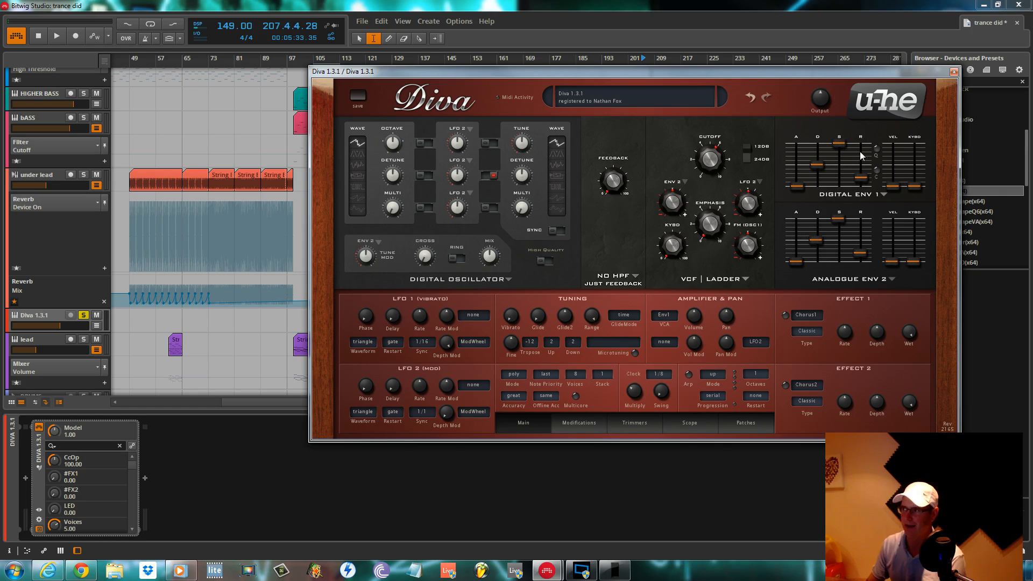
Set envelope 1's sustain to 81, attack to 12 and release to 11, auditioning the sound before and after.
key(space)
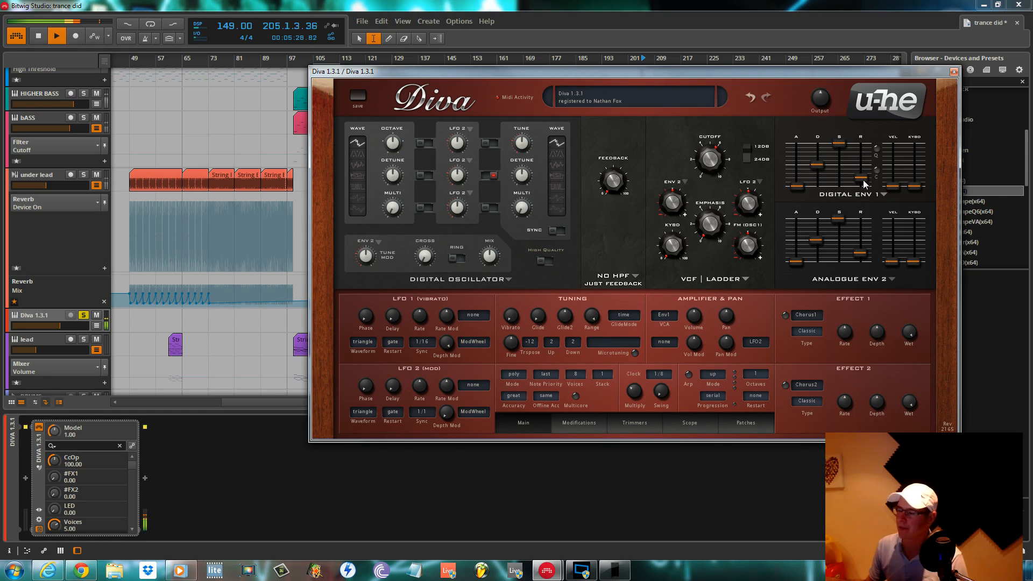
key(space)
drag(847, 144, 841, 156)
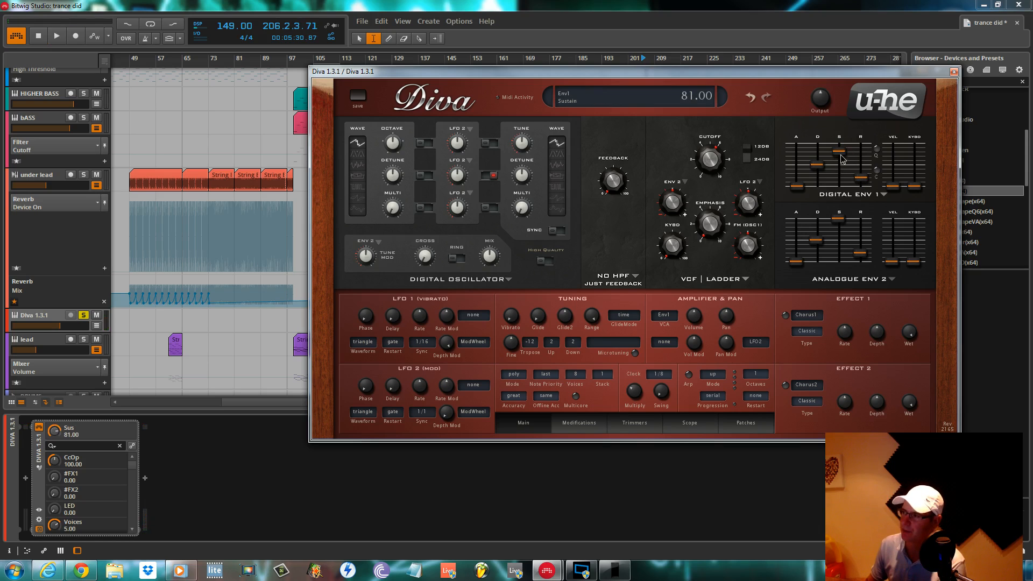
drag(796, 186, 801, 180)
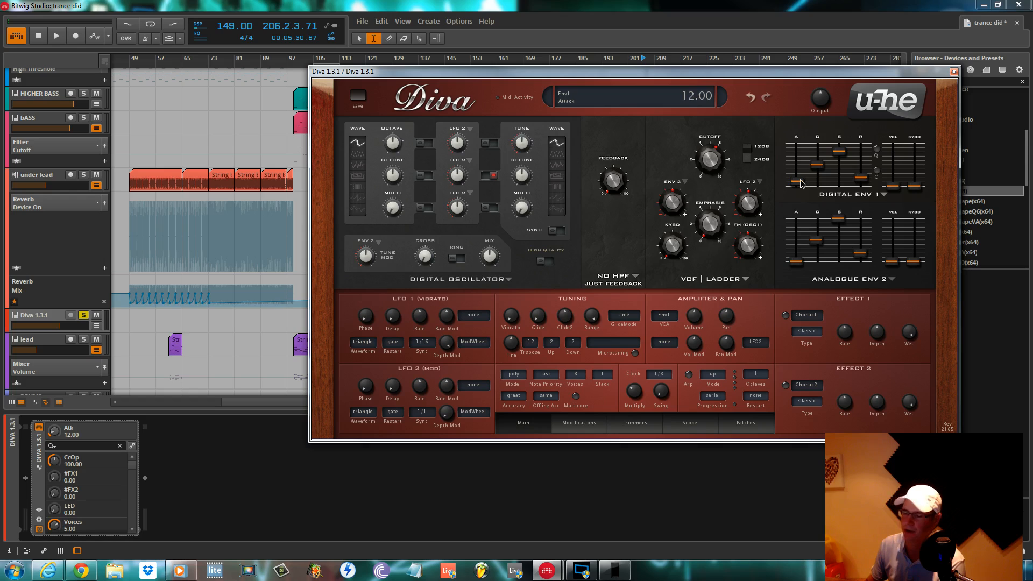
drag(868, 179, 870, 184)
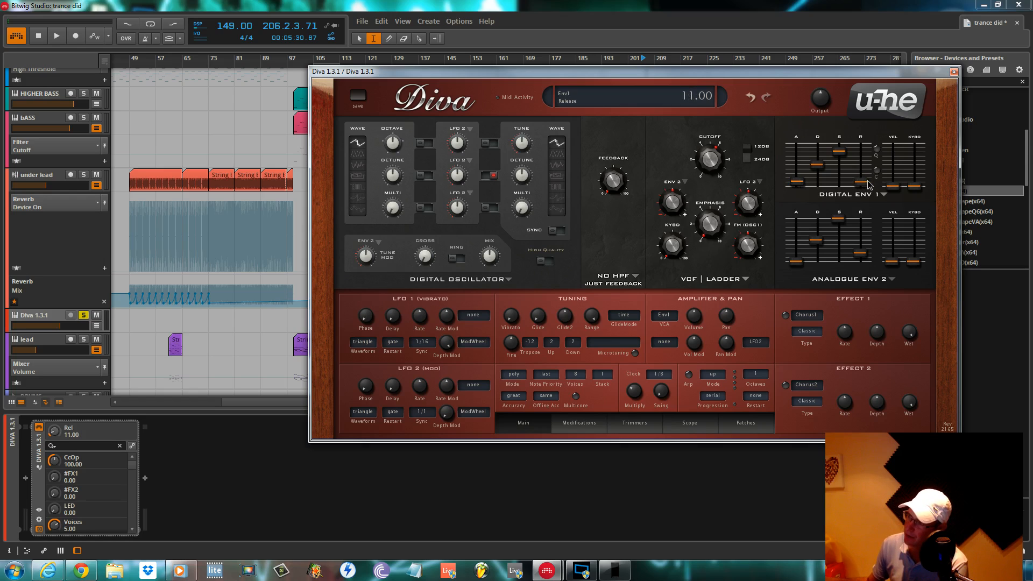
key(space)
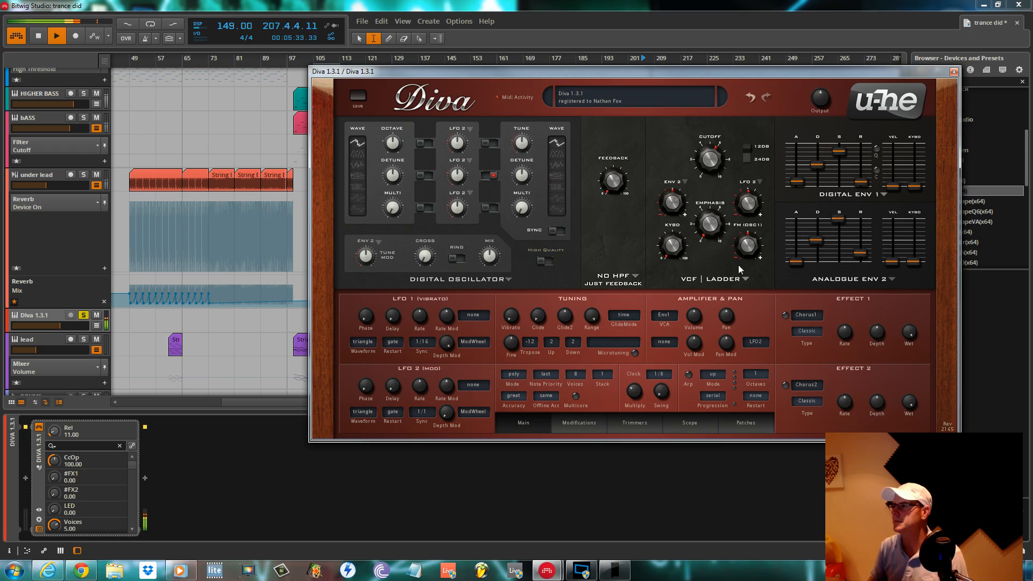
Stop playback and set envelope 2's decay and release to 0 and its attack to 13.
key(space)
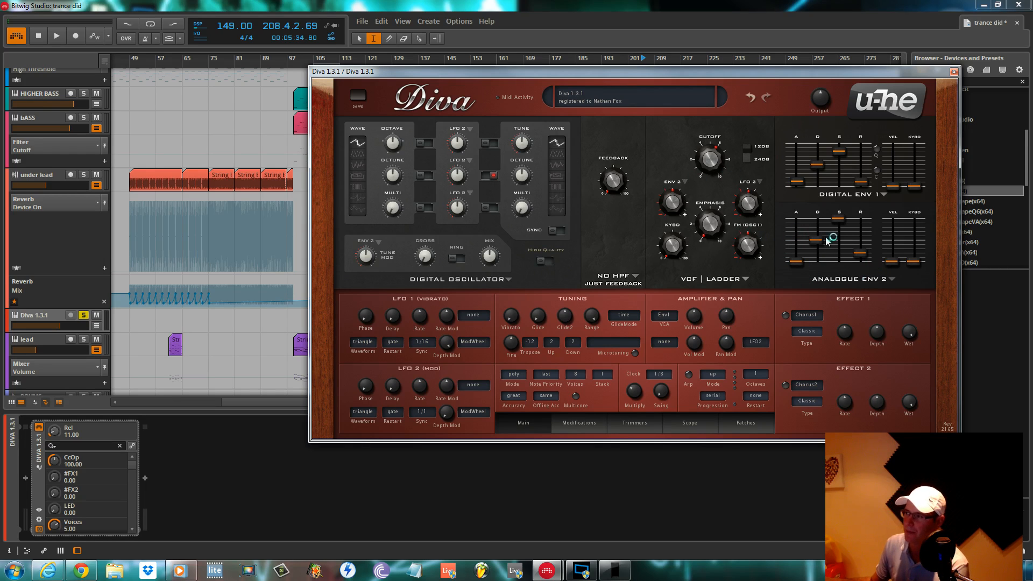
drag(816, 241, 858, 308)
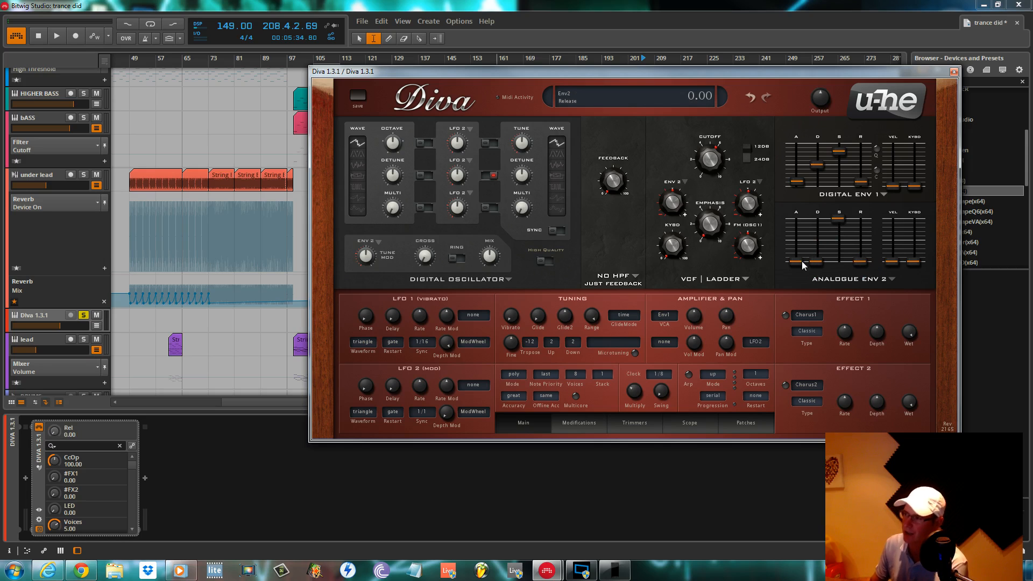
drag(802, 264, 803, 260)
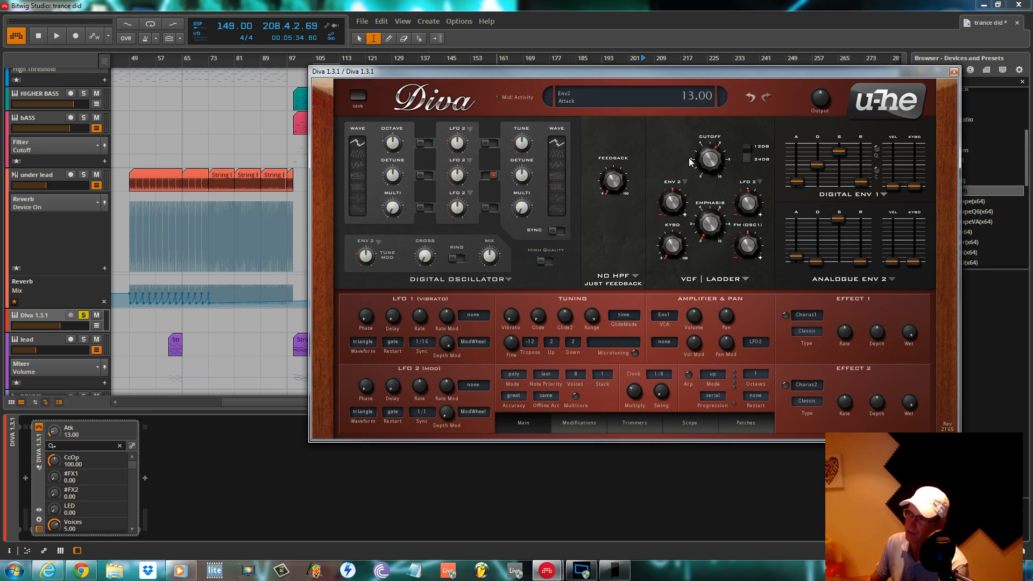
Set the ladder filter's cutoff to 135.60 and its Env 2 modulation depth to -44, keeping Env2 as the modulation source.
drag(714, 166, 714, 133)
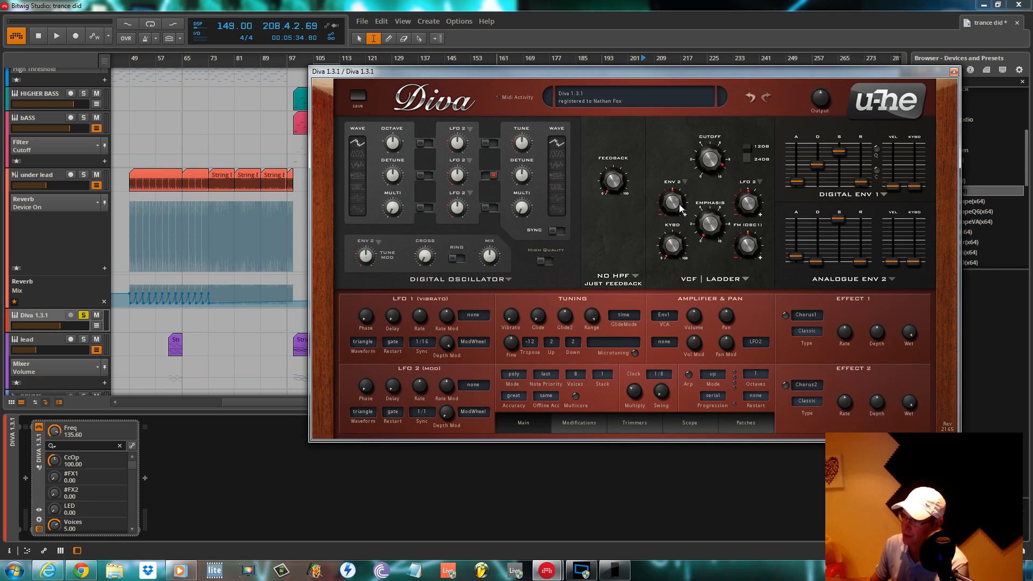
click(684, 183)
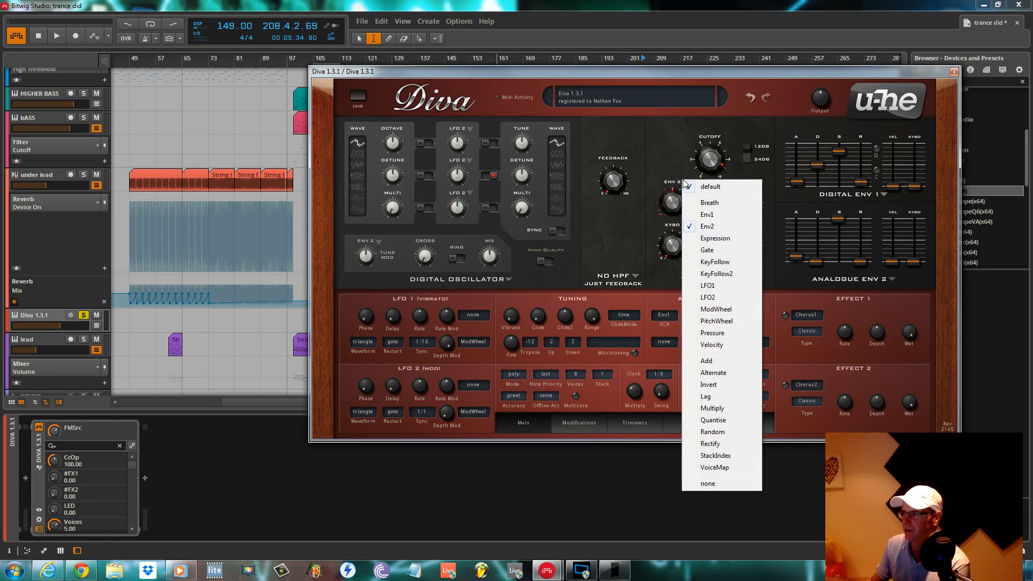
click(648, 212)
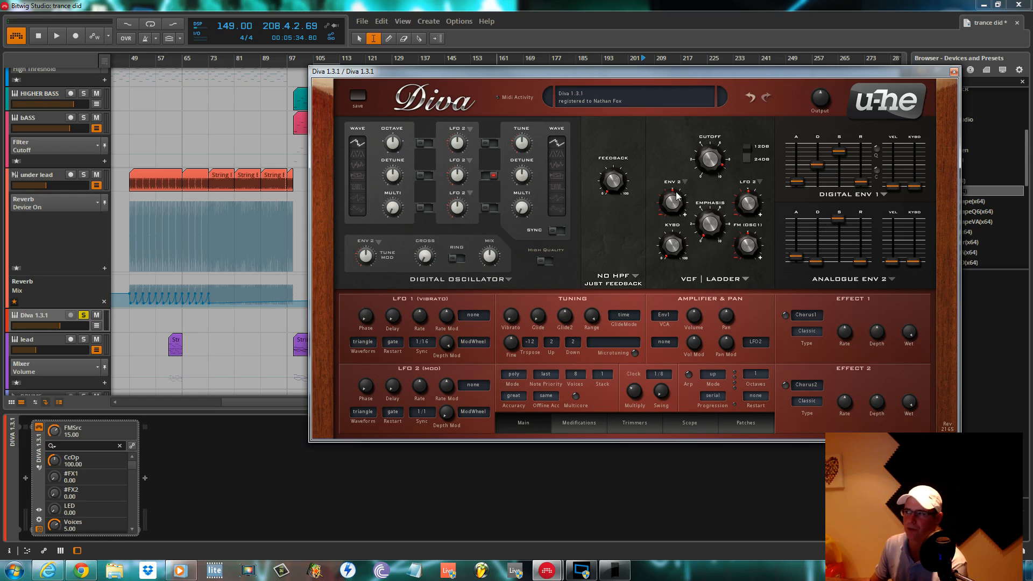
drag(675, 202, 673, 212)
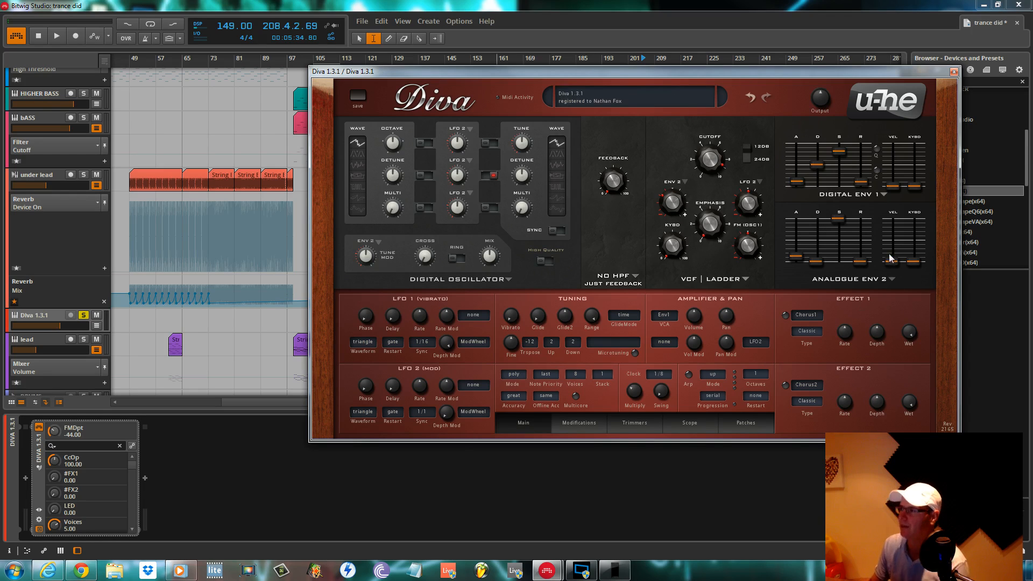
Audition envelope 2's effect on the filter with its attack at 1, then raise the attack to 35.
drag(799, 259, 802, 266)
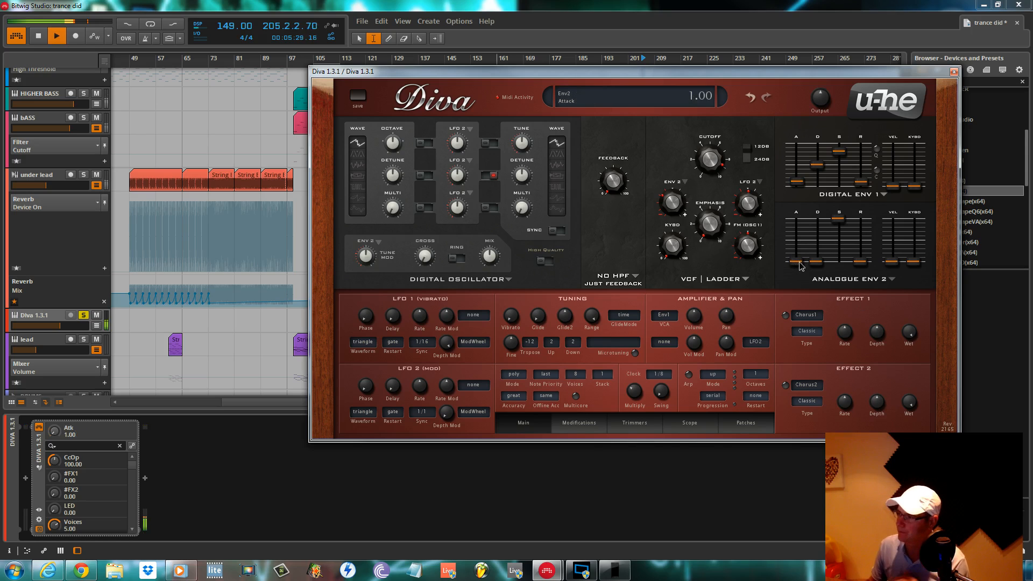
drag(801, 266, 802, 243)
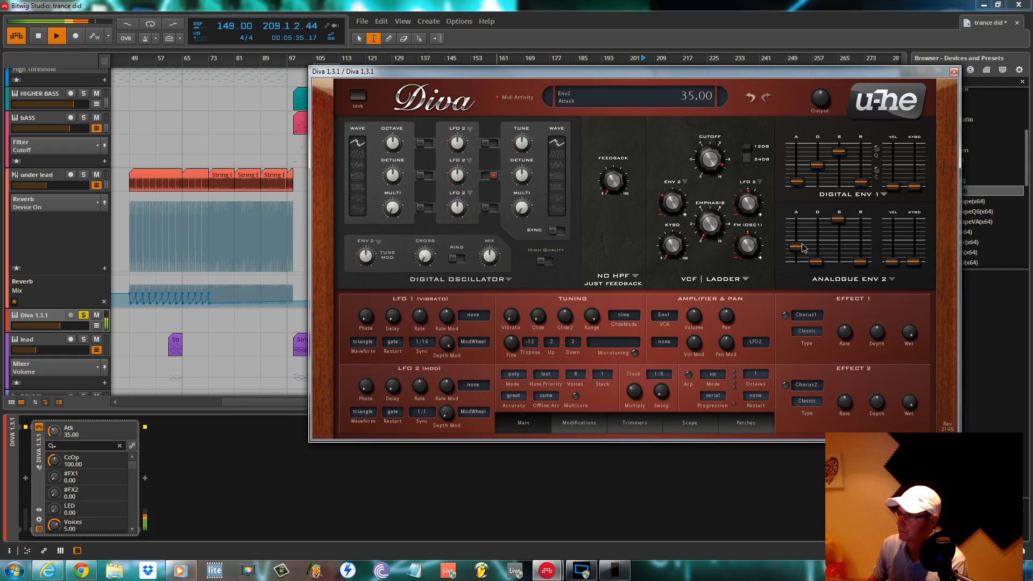
Set envelope 2's release to 14 and attack to 31 while the track plays, and stop playback.
click(861, 263)
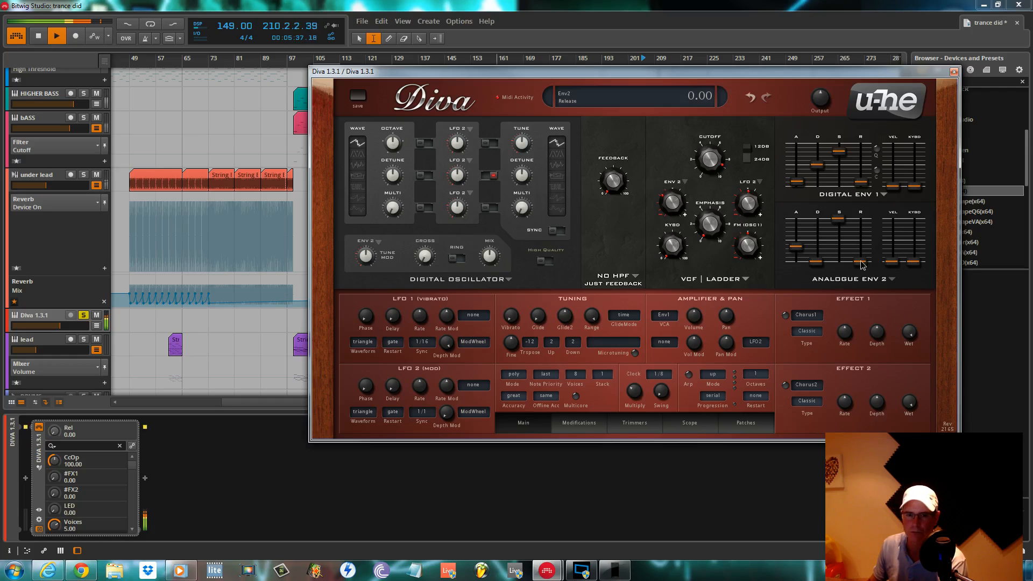
drag(861, 263, 862, 258)
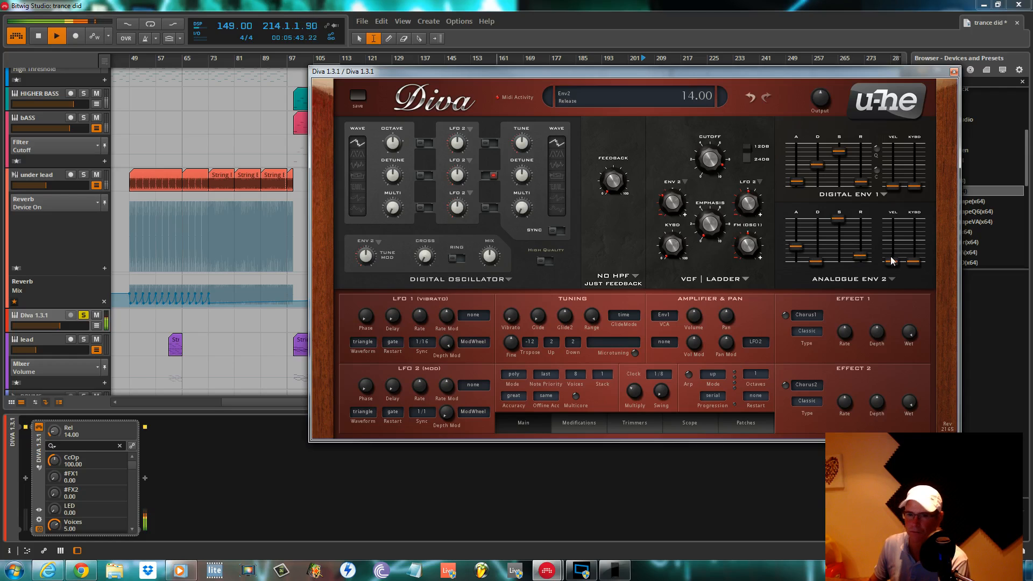
drag(796, 248, 802, 252)
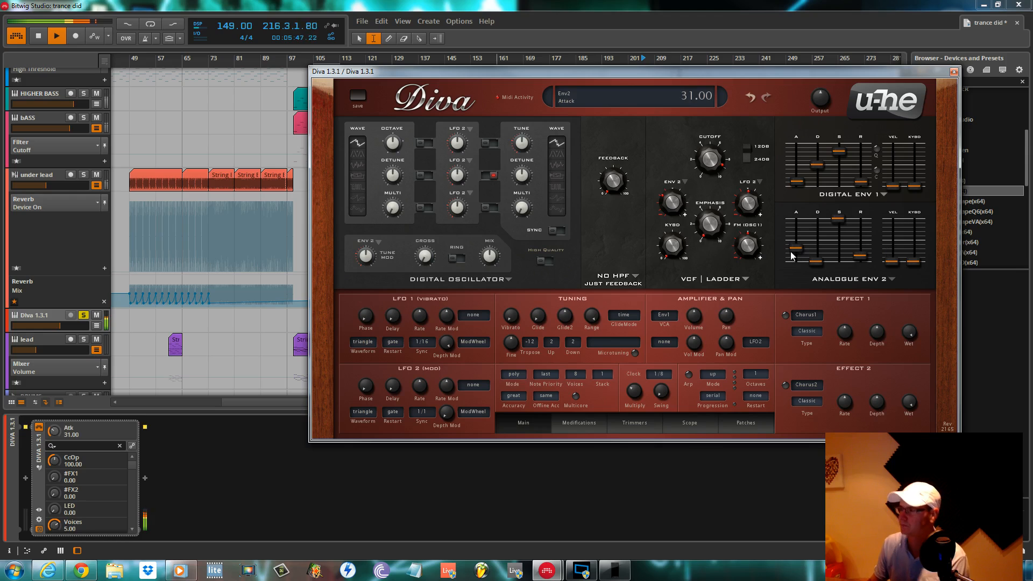
key(space)
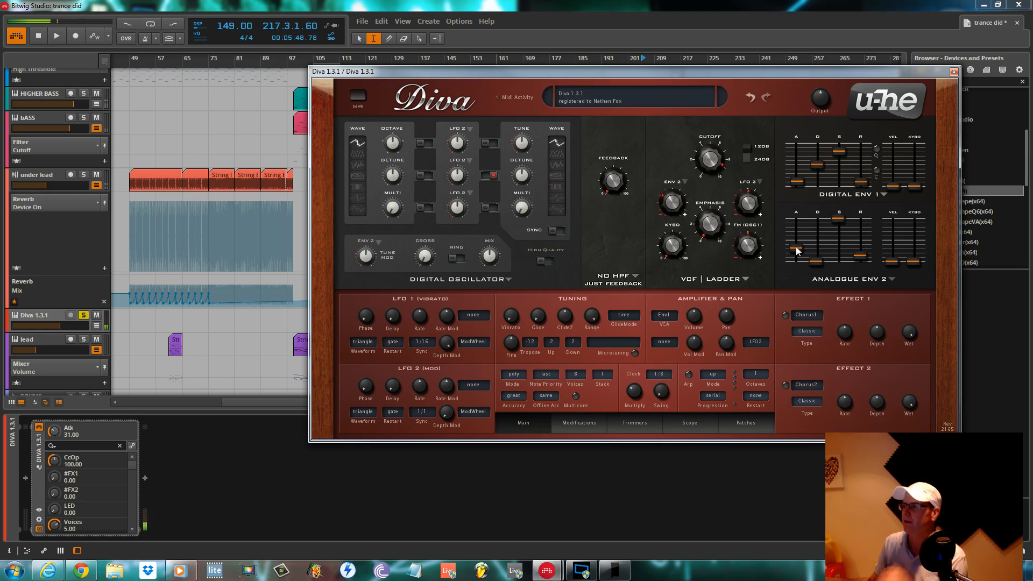
Check envelope 2's attack and release values and audition the sound briefly.
click(797, 251)
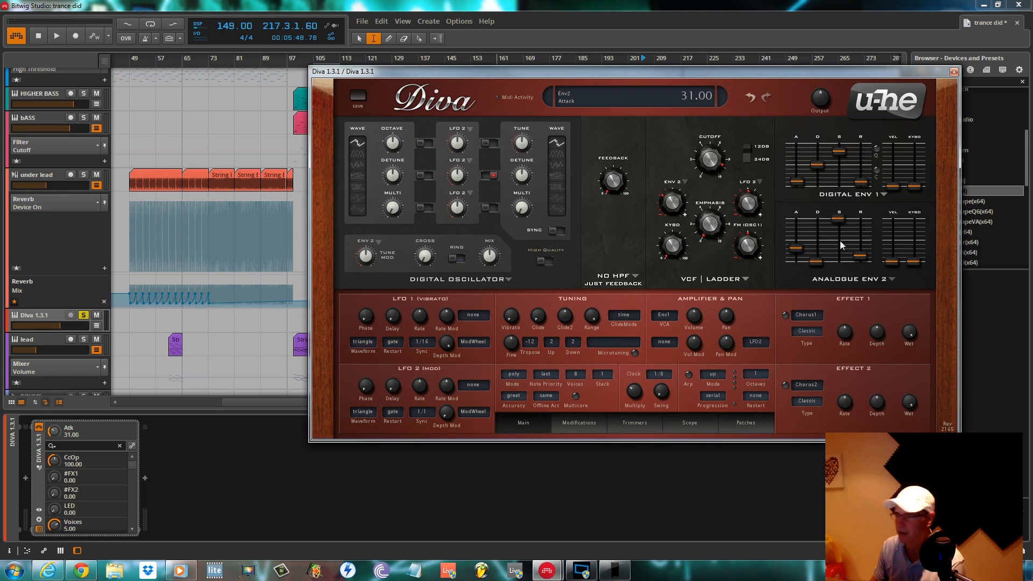
click(860, 256)
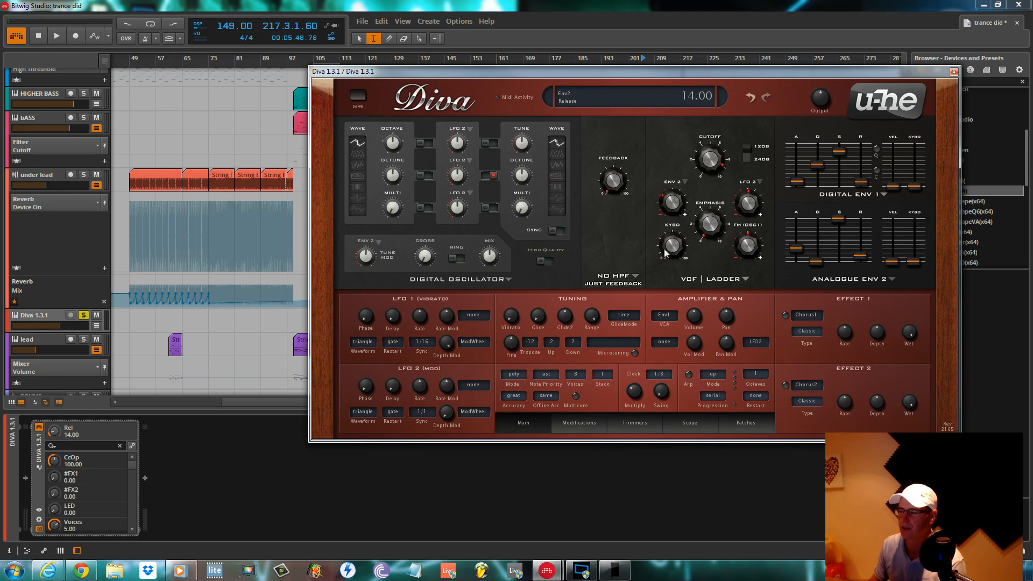
key(space)
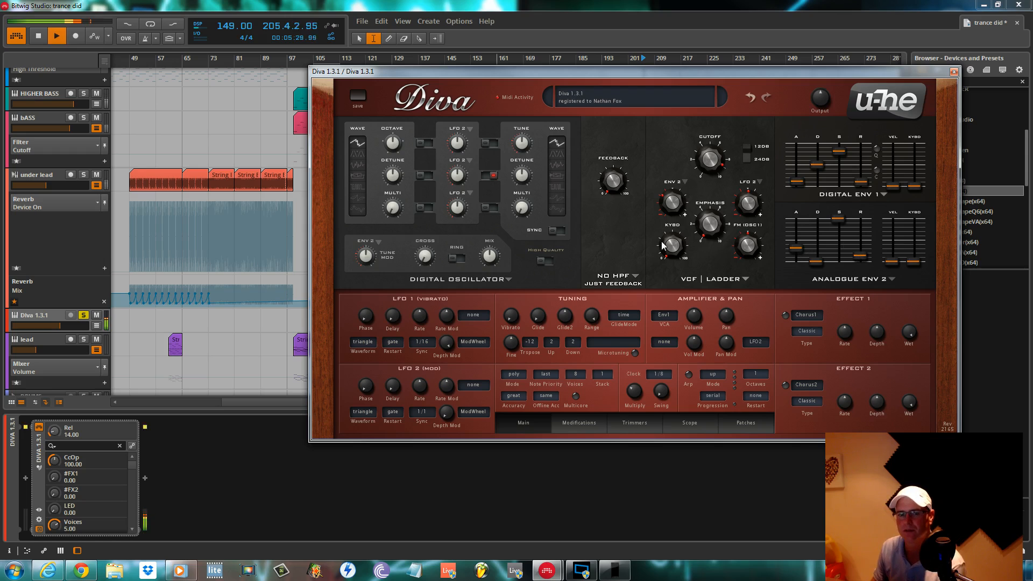
key(space)
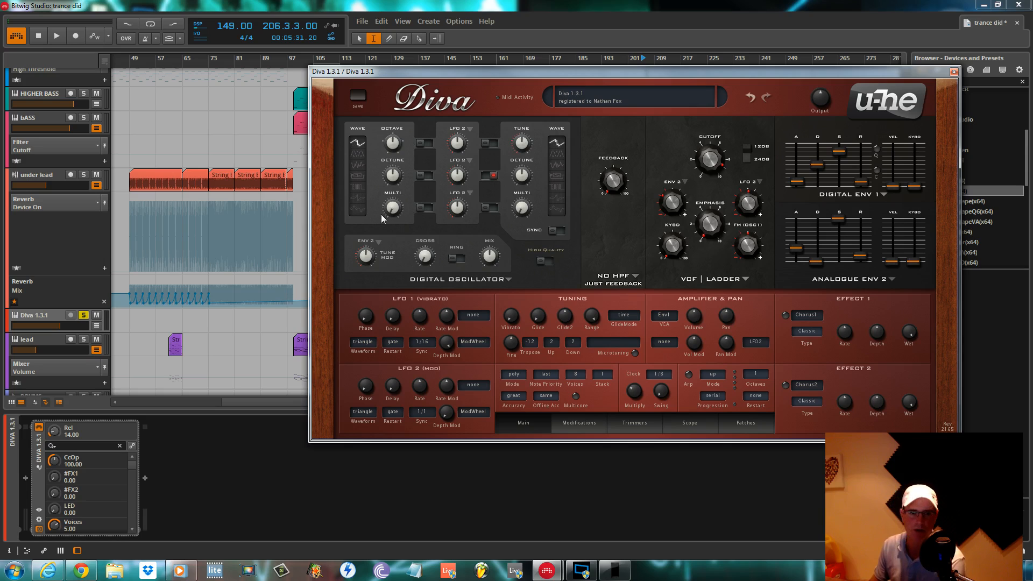
Set the first digital oscillator's Multi to 88 and the second's to 84, and audition the thicker sound.
drag(392, 210, 377, 119)
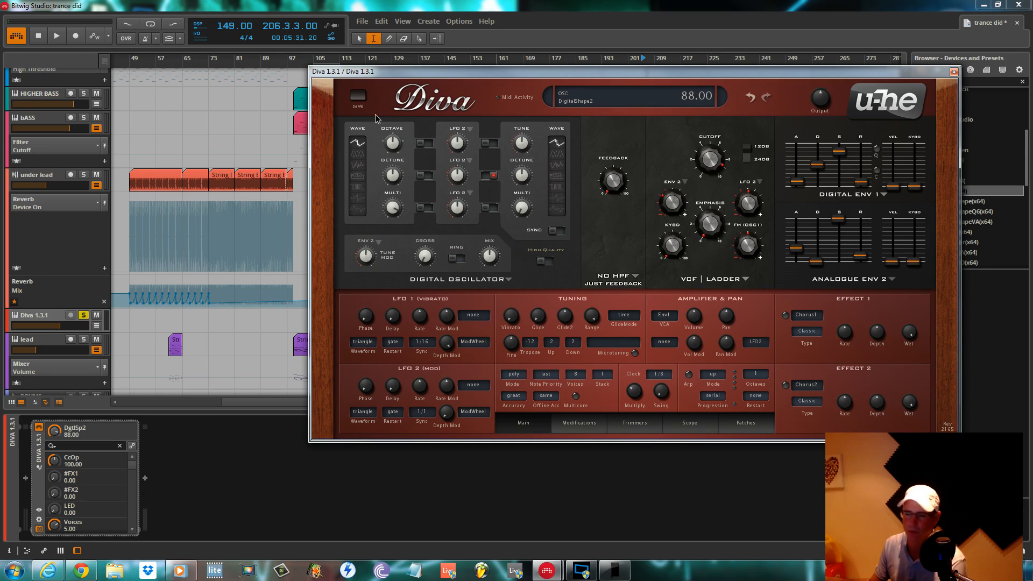
drag(520, 211, 509, 135)
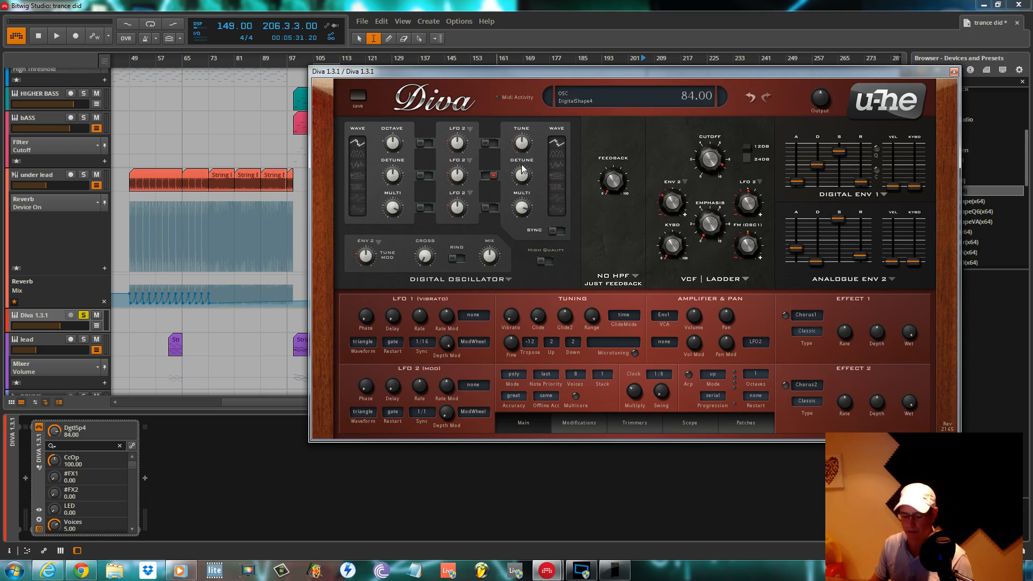
key(space)
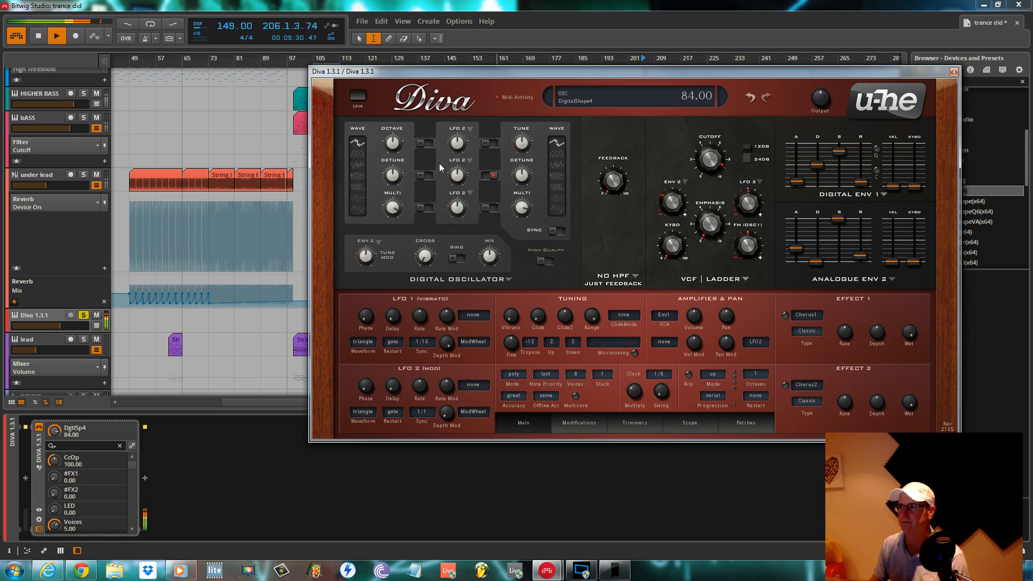
key(space)
Enable High Quality on the digital oscillator and Multicore for the voices, and audition the sound.
click(547, 261)
click(576, 397)
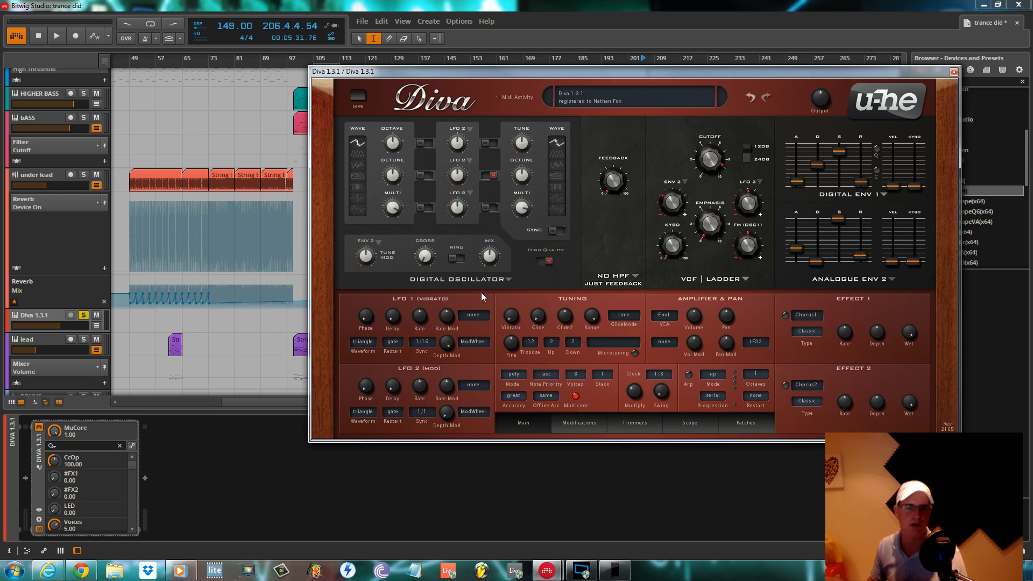
key(space)
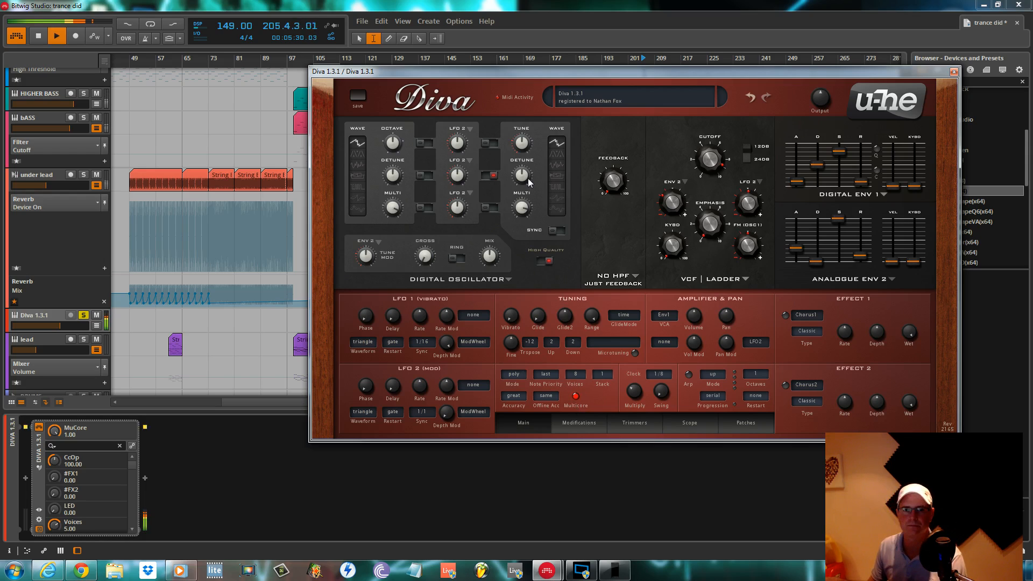
key(space)
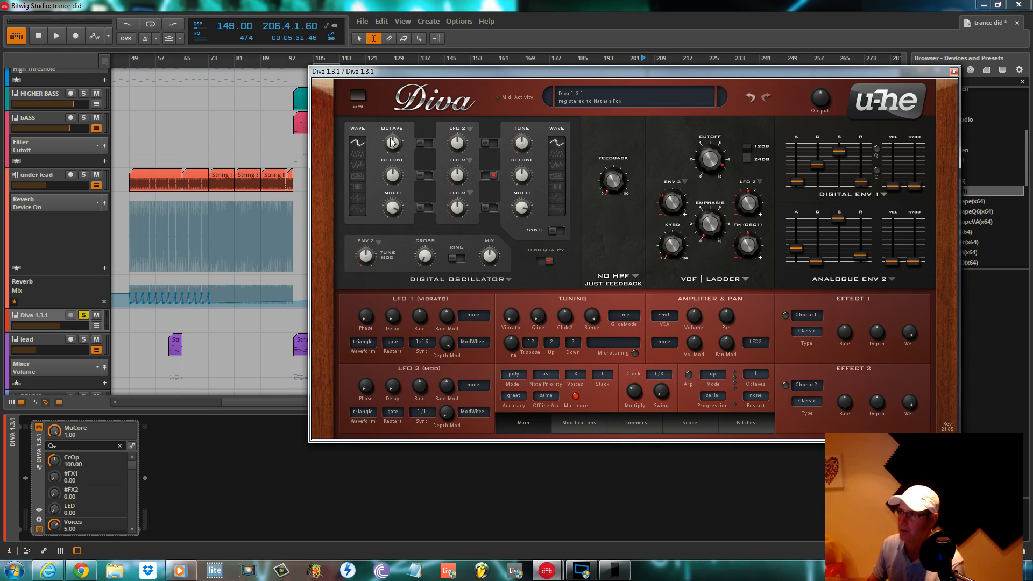
Set the second digital oscillator's detune to 52.50 and the first oscillator's detune to 58.50.
click(525, 175)
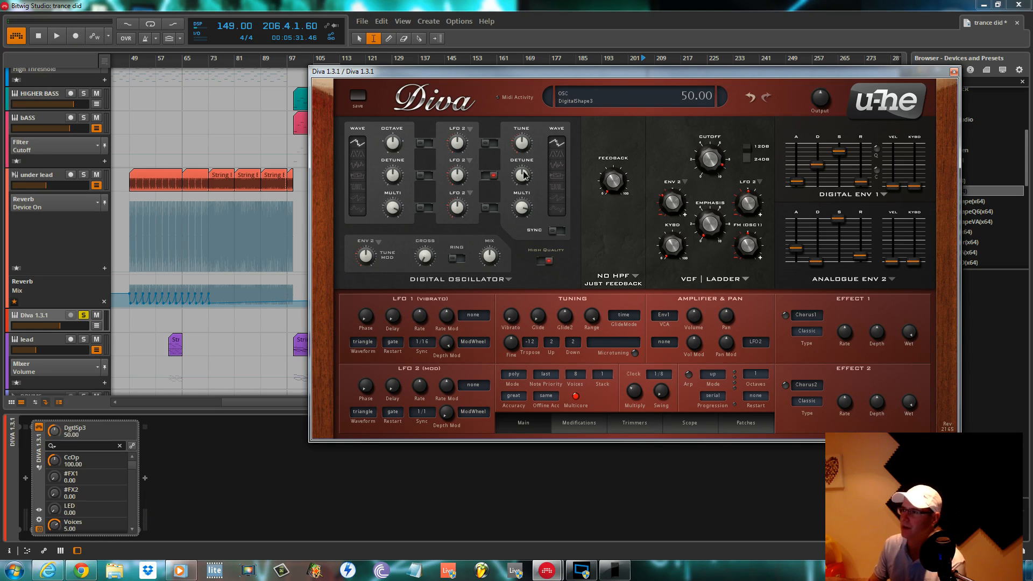
drag(525, 175, 522, 172)
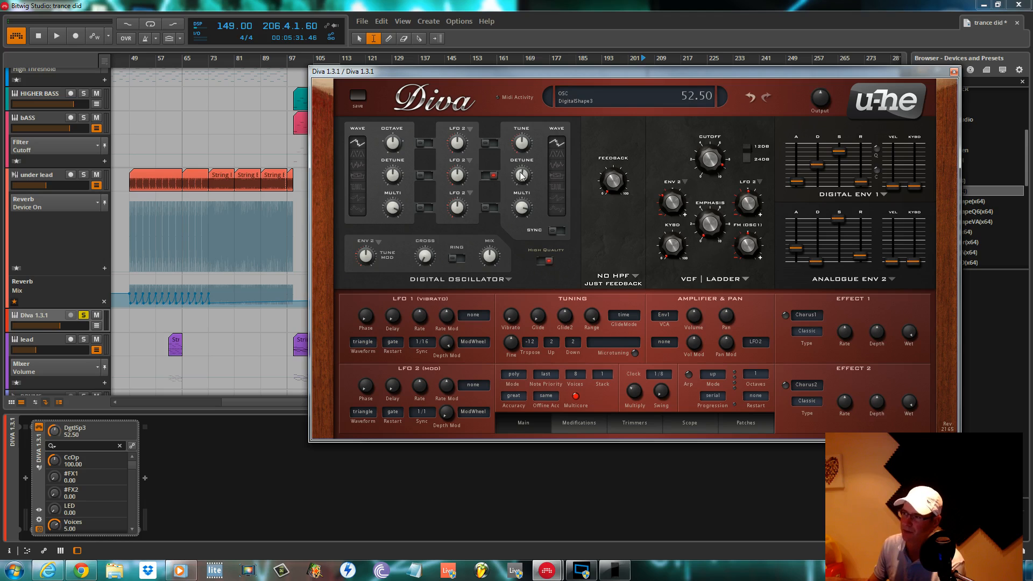
drag(393, 177, 394, 168)
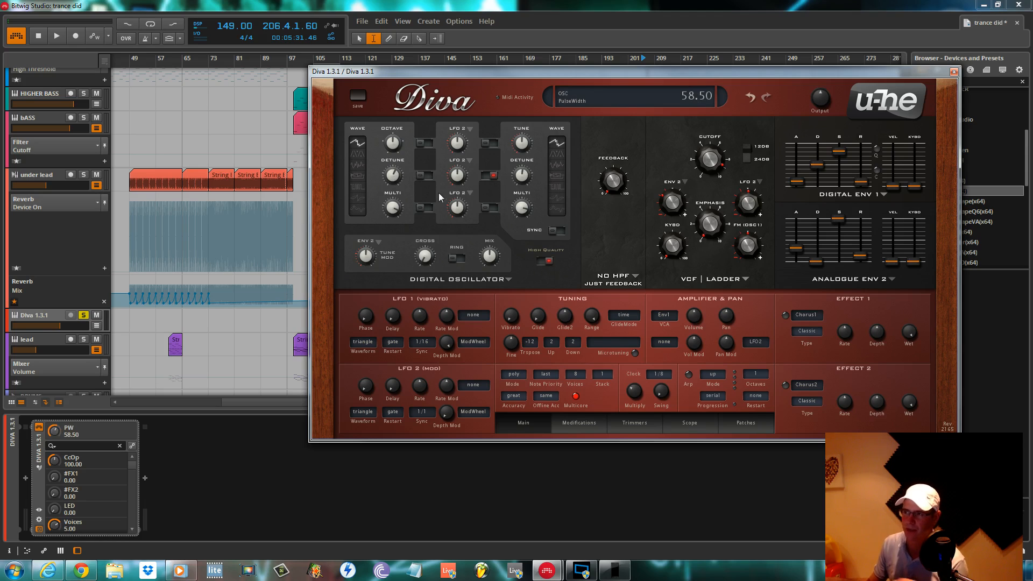
Lower the ladder filter's cutoff to 132.60 while the track plays, and stop playback.
key(space)
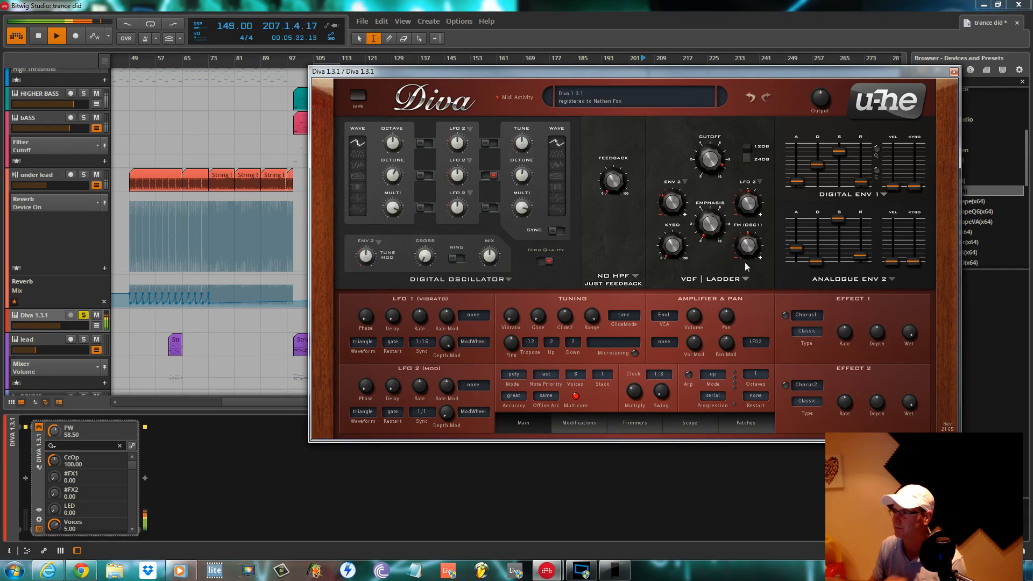
click(716, 165)
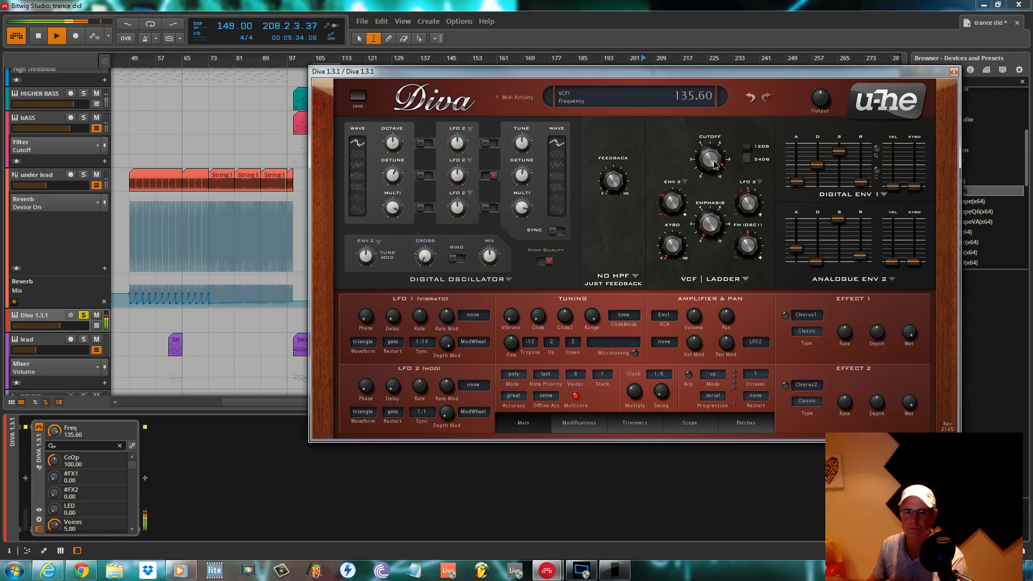
drag(715, 165, 714, 168)
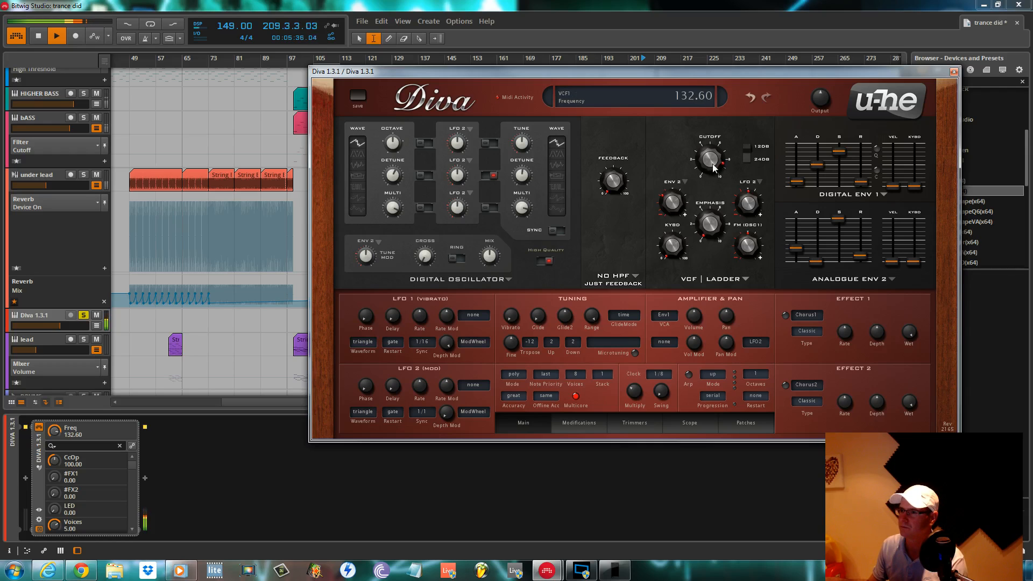
key(space)
Move the Diva window aside and delete the bASS and sylenth pluck tracks from the arrangement.
drag(536, 72, 631, 298)
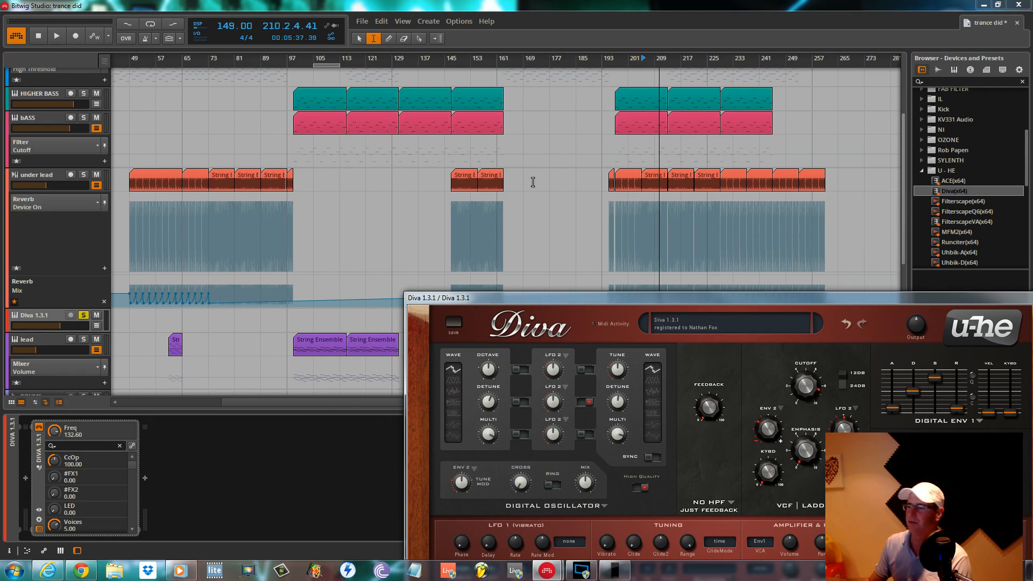
scroll(1026, 151, up, 5)
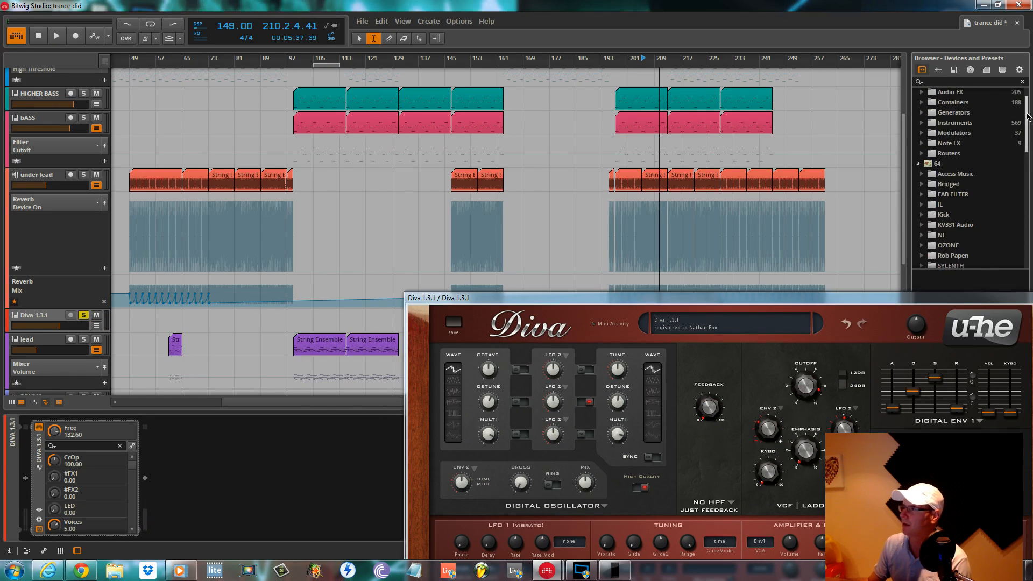
scroll(176, 207, up, 3)
click(58, 251)
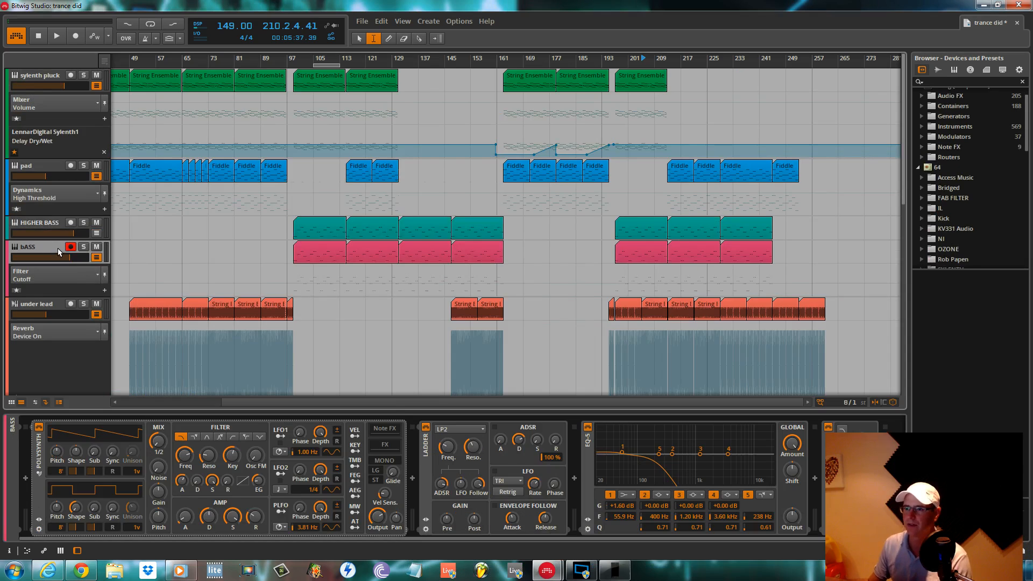
key(Delete)
click(56, 225)
key(Delete)
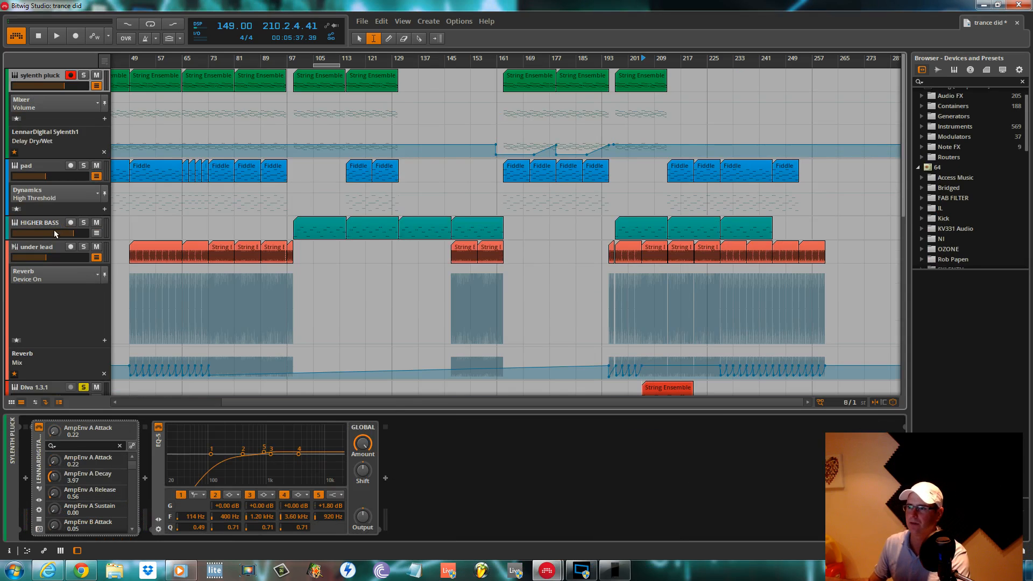
click(46, 172)
click(49, 227)
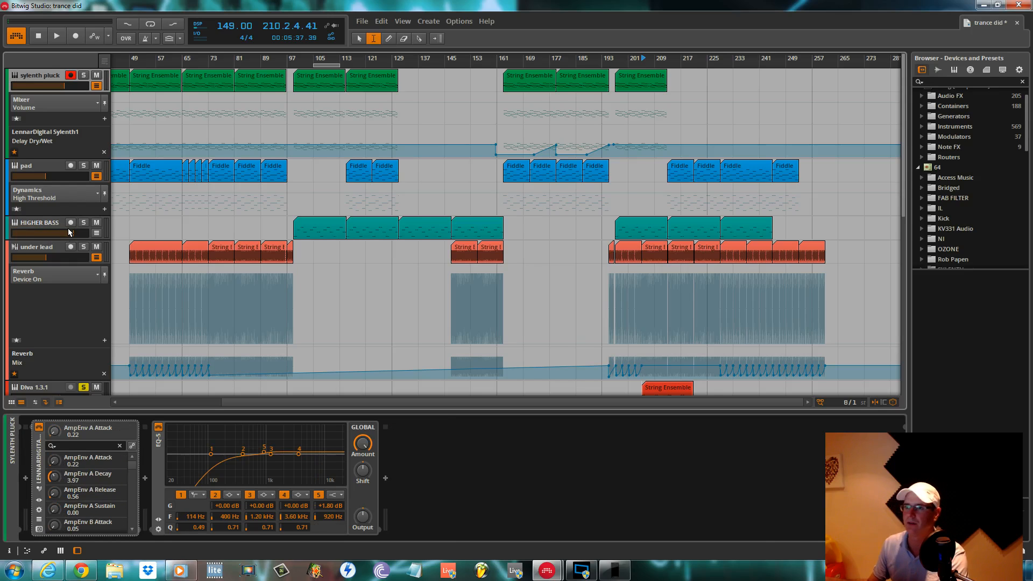
key(Delete)
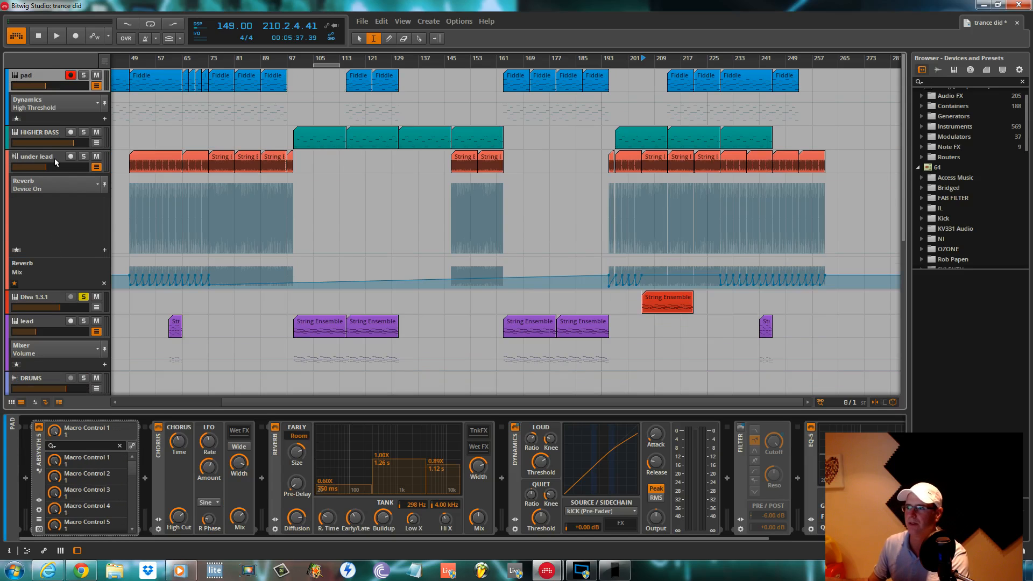
Delete the HIGHER BASS and under lead tracks from the arrangement.
click(53, 137)
key(Delete)
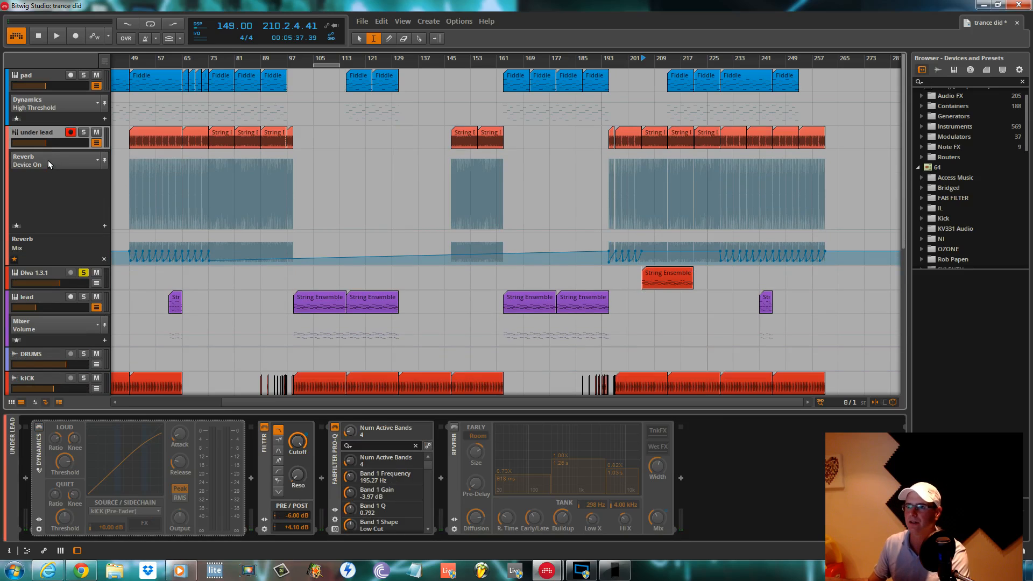
key(Delete)
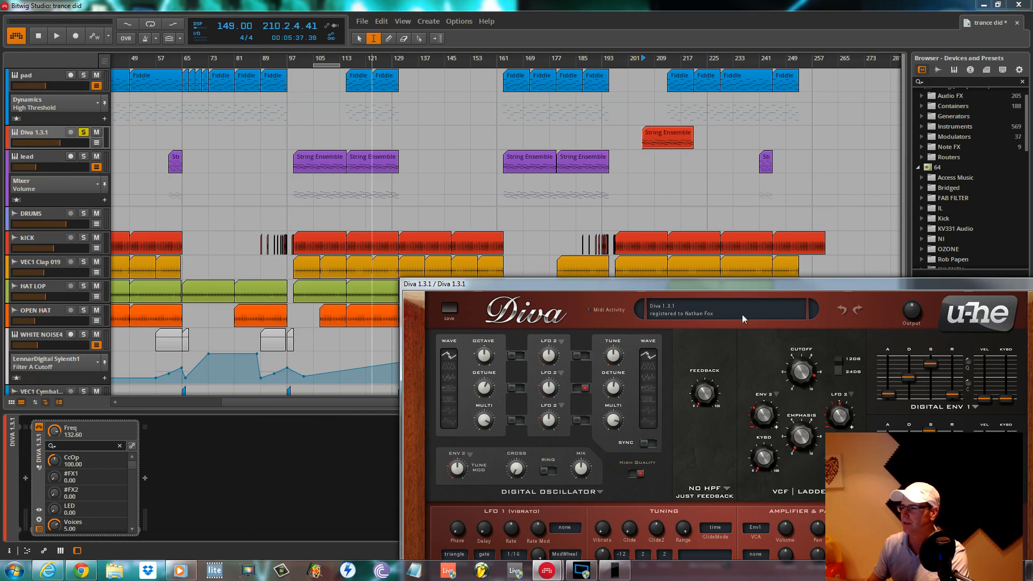
Move the Diva window back into full view and delete the pad track during playback, then stop.
drag(689, 285, 523, 150)
key(space)
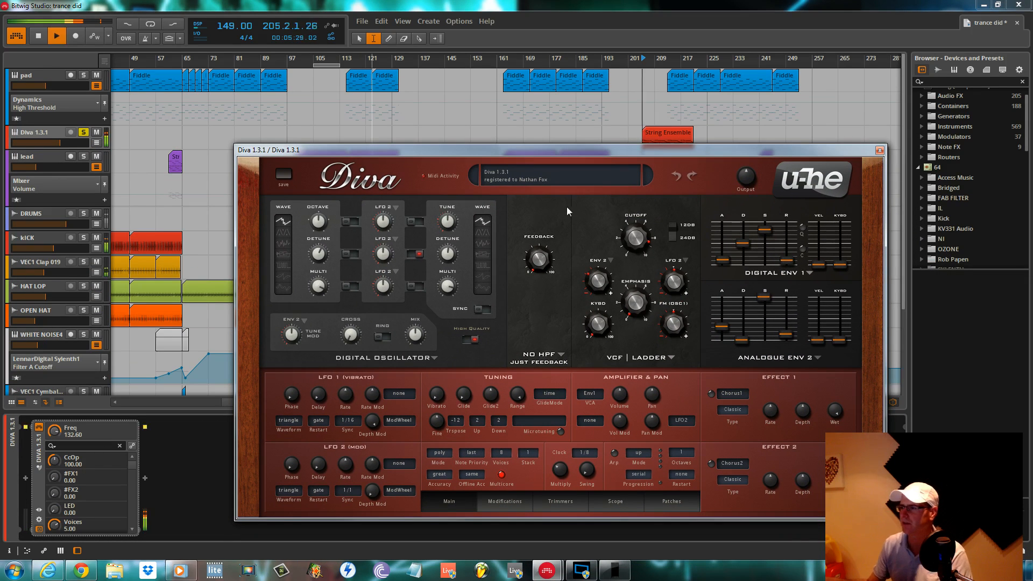
click(34, 76)
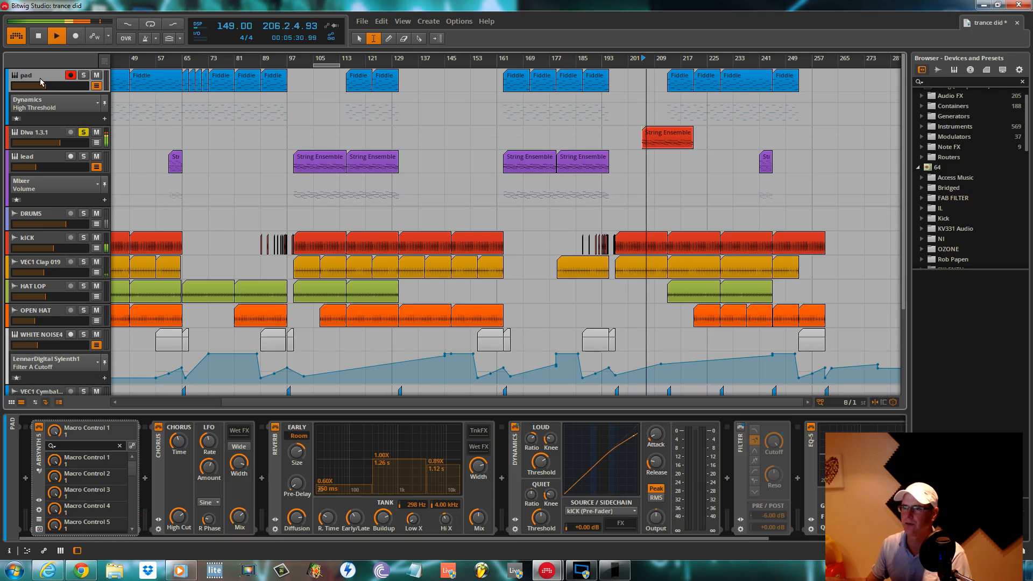
key(Delete)
drag(376, 135, 324, 87)
key(space)
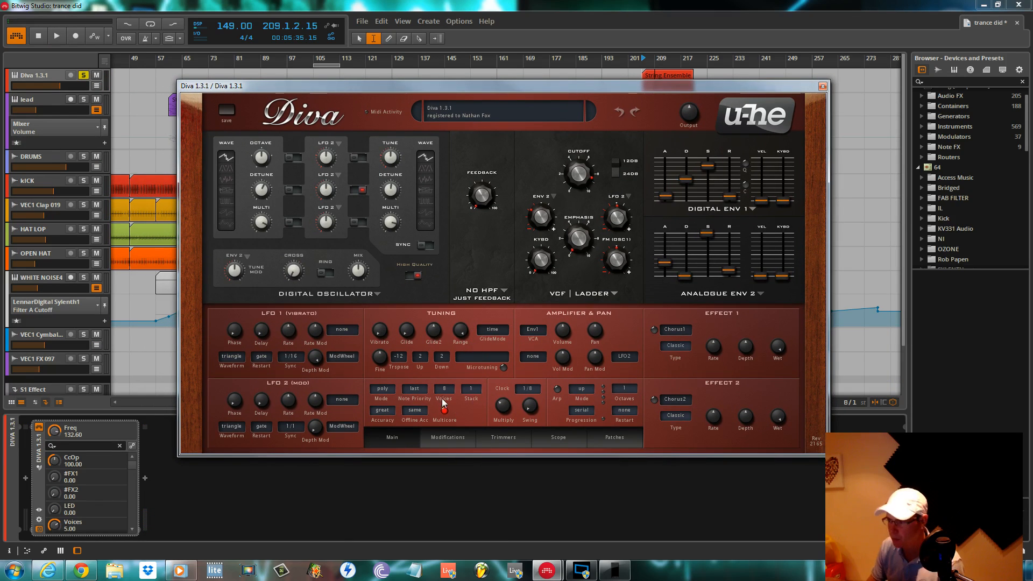
Set Diva's voice stack to 2, audition it, and lower the output level to 56.
click(474, 391)
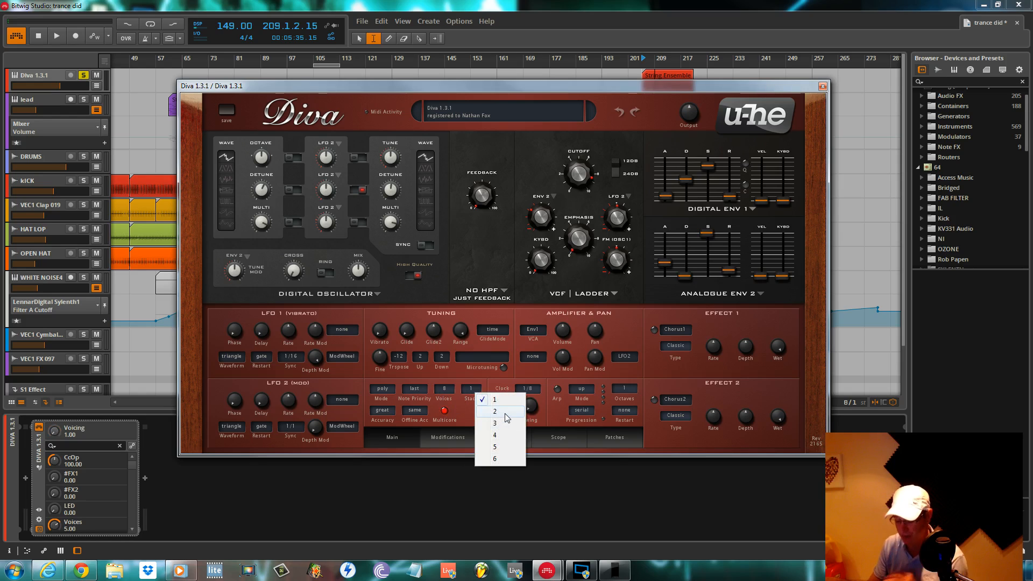
click(506, 413)
key(space)
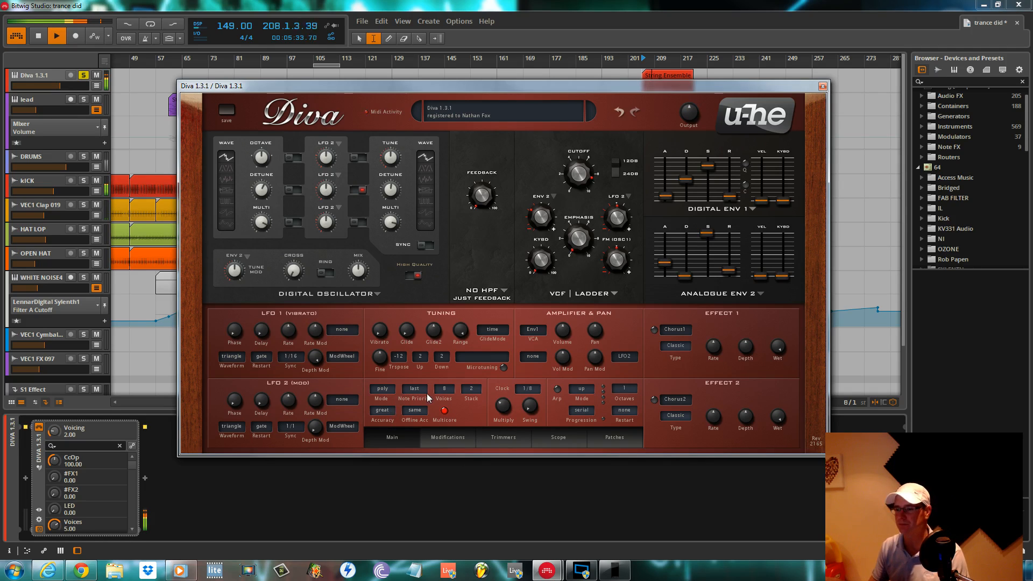
key(space)
drag(698, 123, 699, 135)
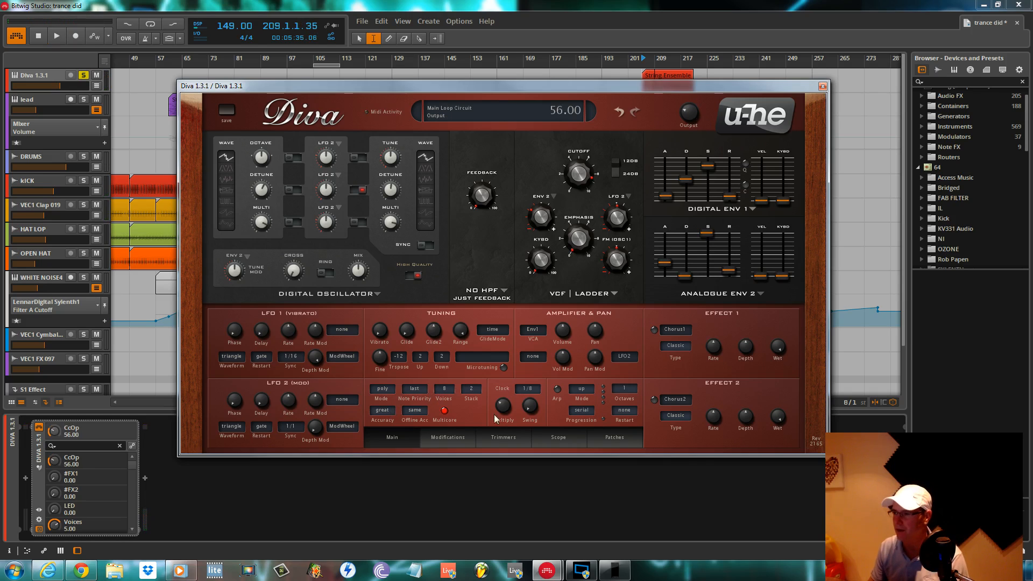
Open the voice trimmers and detune the first stacked voice to 0.20, auditioning the stack tuning.
click(504, 438)
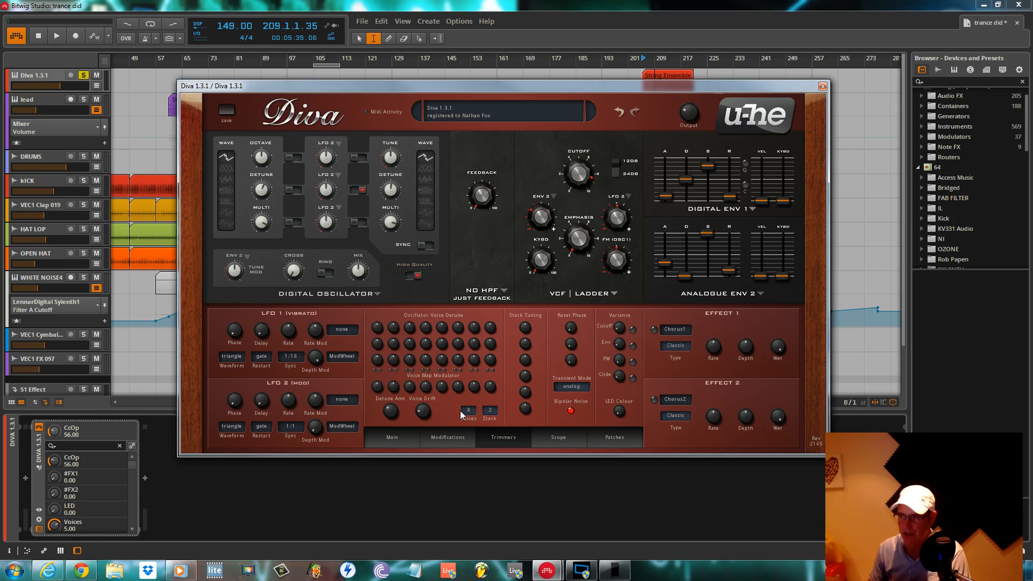
click(525, 330)
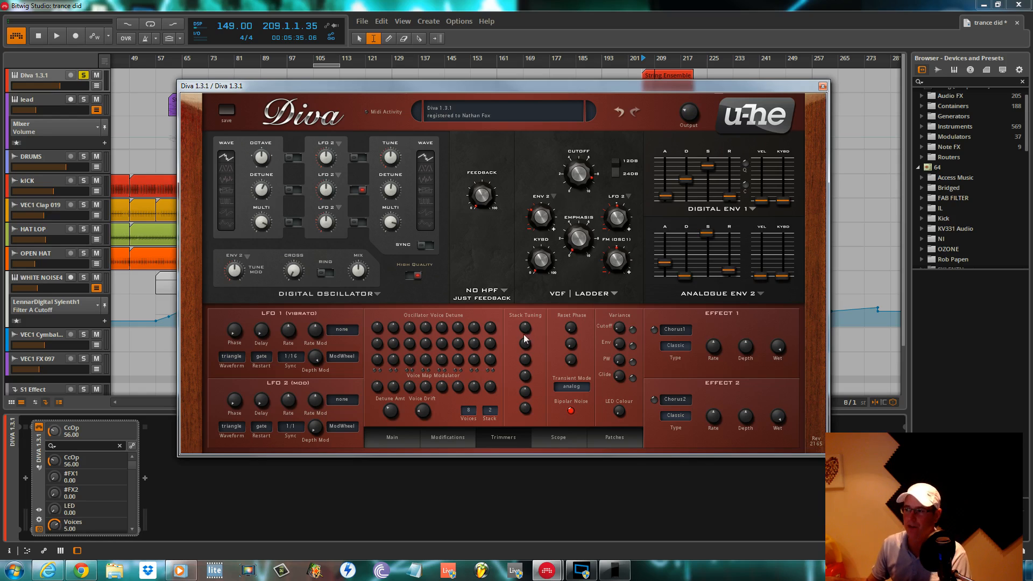
key(space)
mouse_move(527, 331)
mouse_down()
mouse_move(529, 315)
mouse_move(532, 370)
mouse_move(523, 336)
mouse_move(531, 349)
mouse_up()
double_click(525, 329)
key(space)
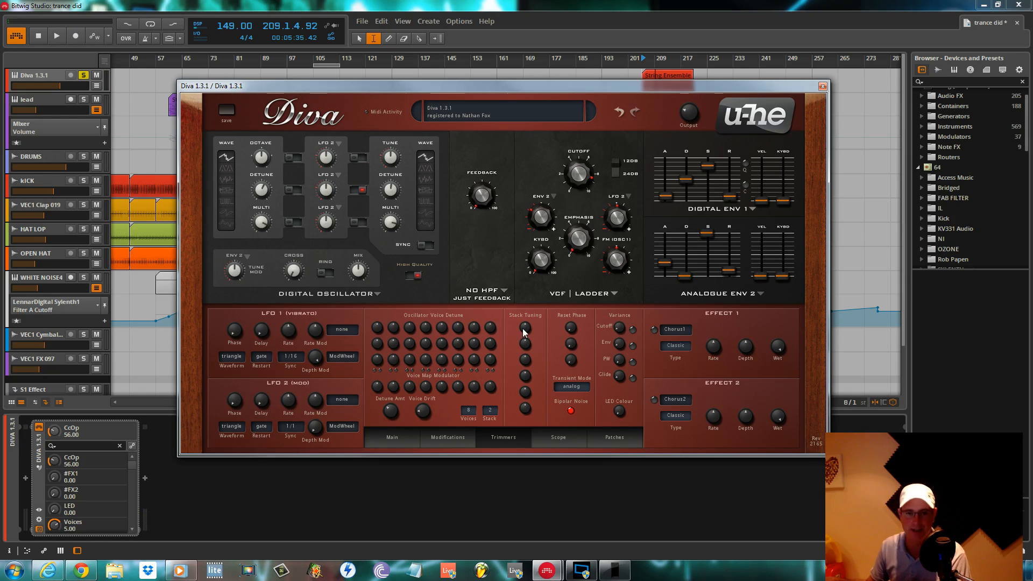
drag(527, 331, 527, 327)
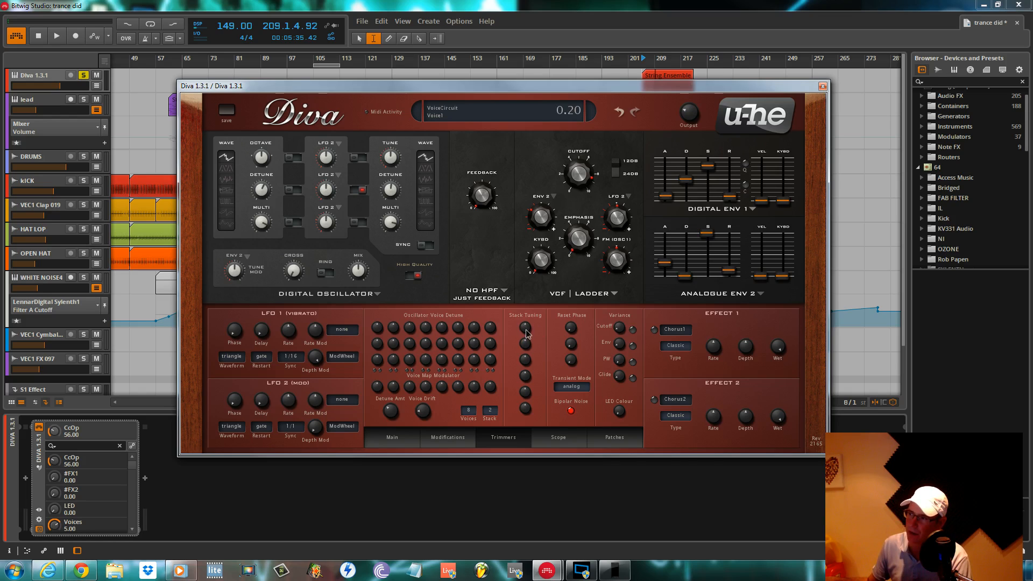
click(526, 348)
Set the voice drift to 13 and the detune amount to 16.50 while auditioning the sound.
key(space)
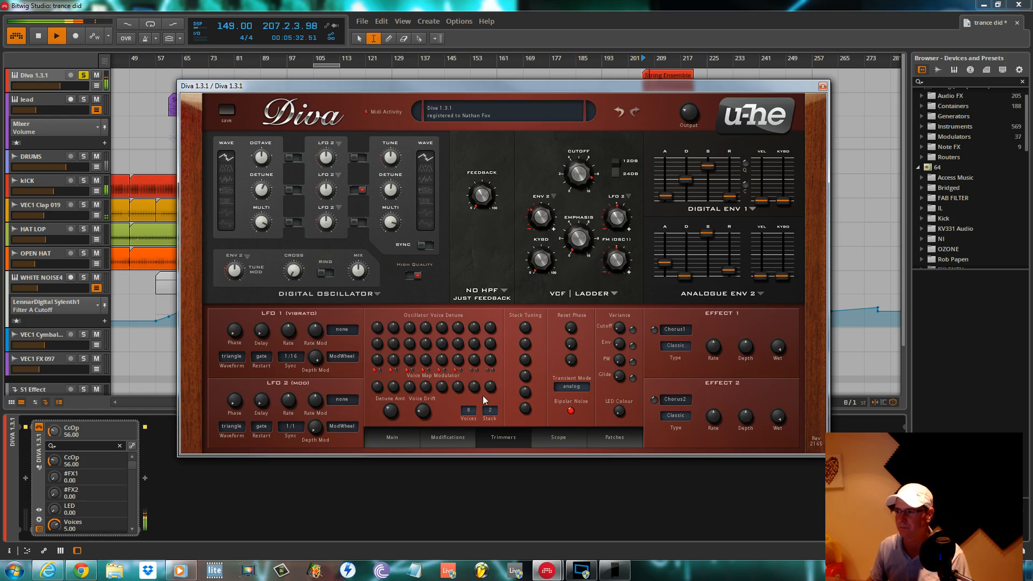
mouse_move(423, 412)
mouse_down()
mouse_move(423, 401)
mouse_move(421, 421)
mouse_up()
key(space)
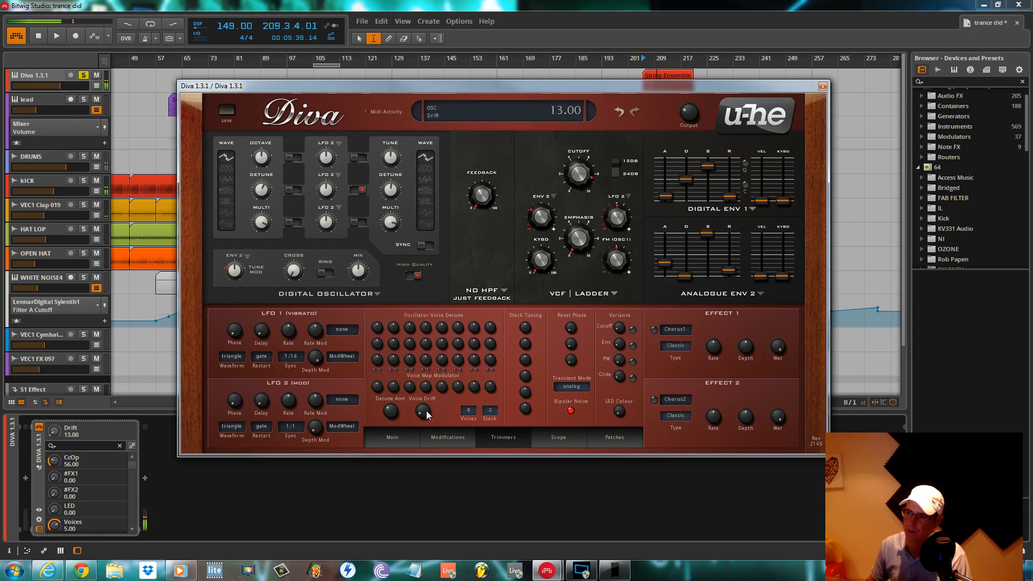
key(space)
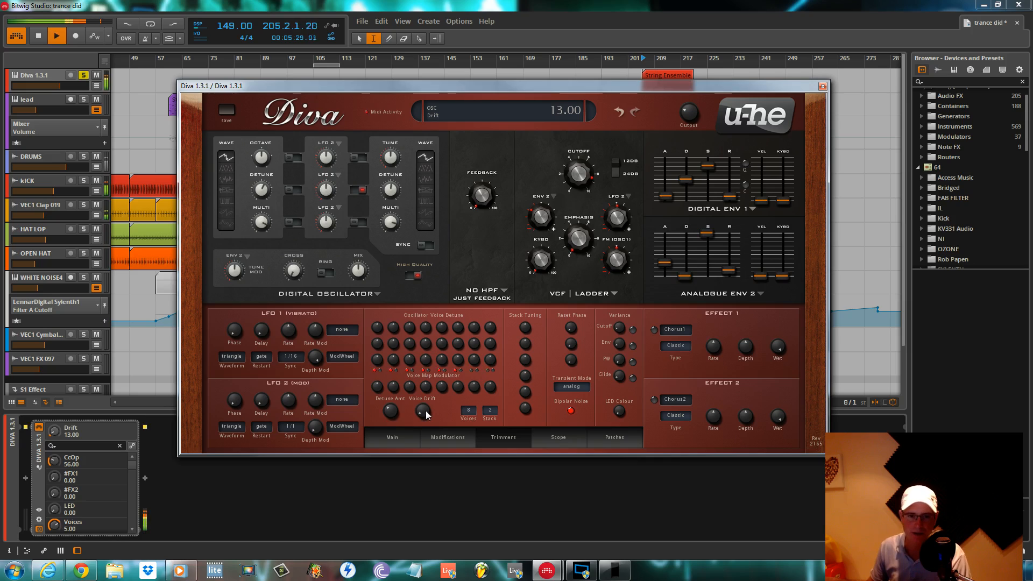
drag(389, 416, 391, 431)
key(space)
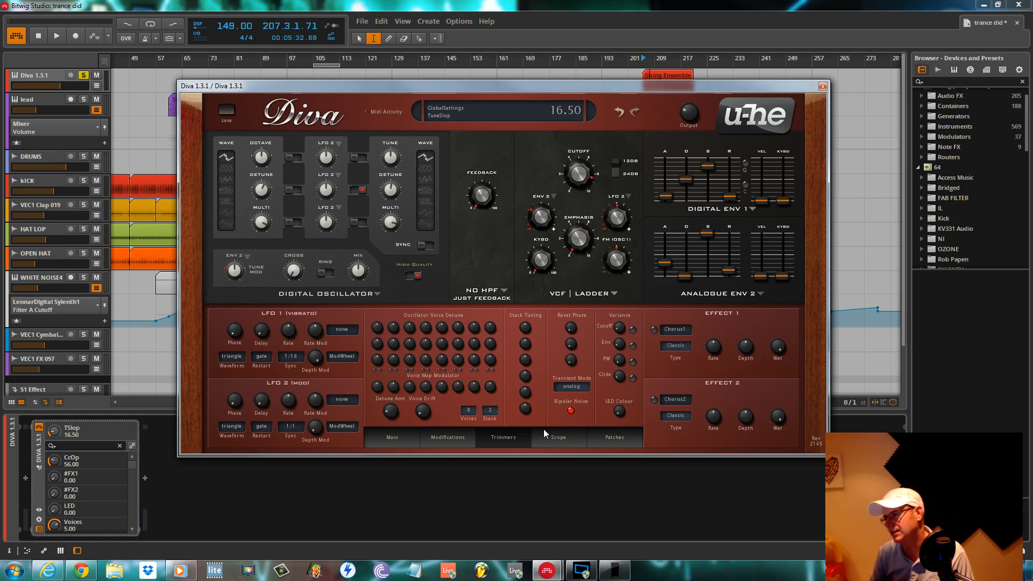
key(space)
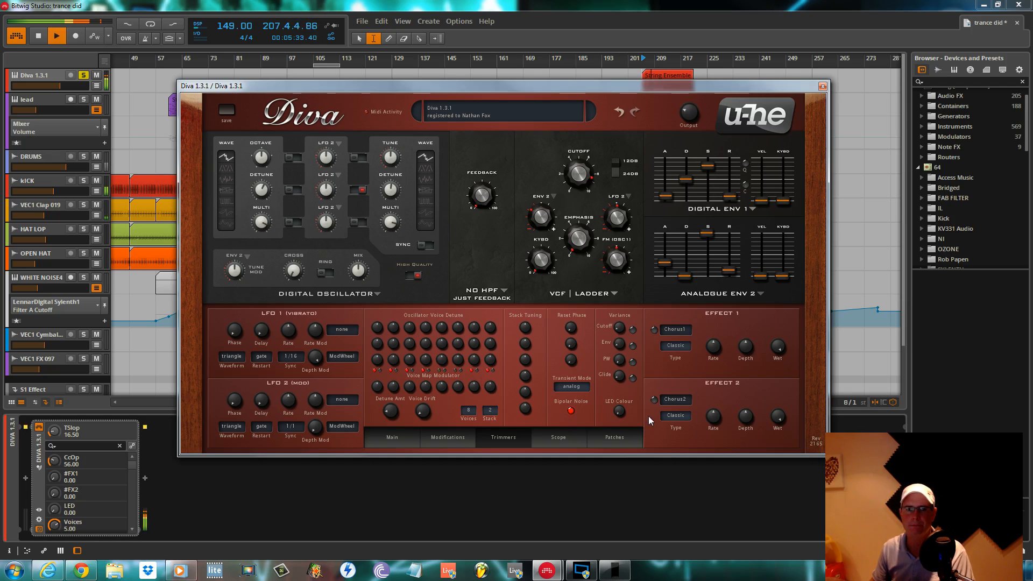
key(space)
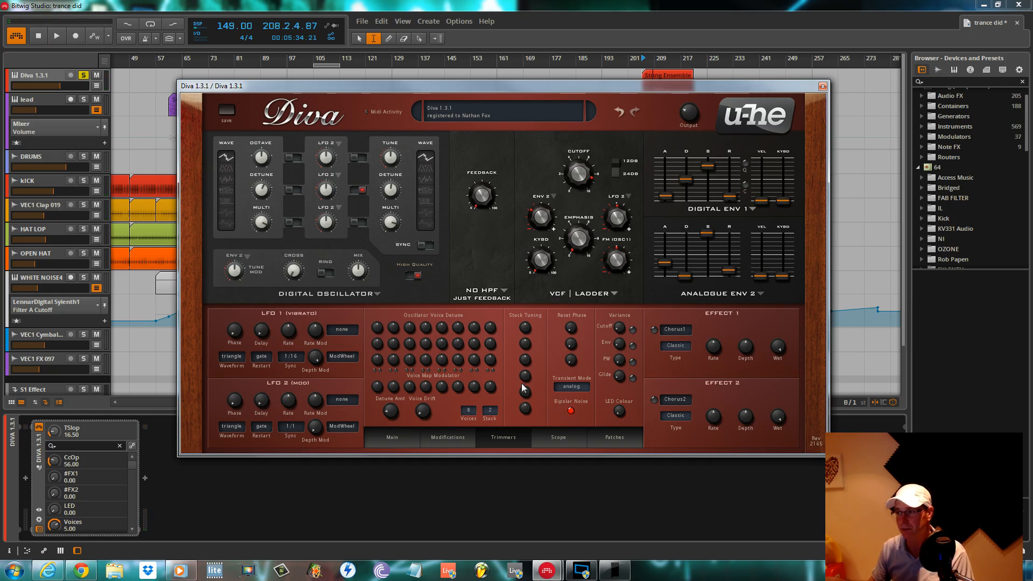
Load Delay1 into Effect 1, enable it, and audition the sound.
click(688, 331)
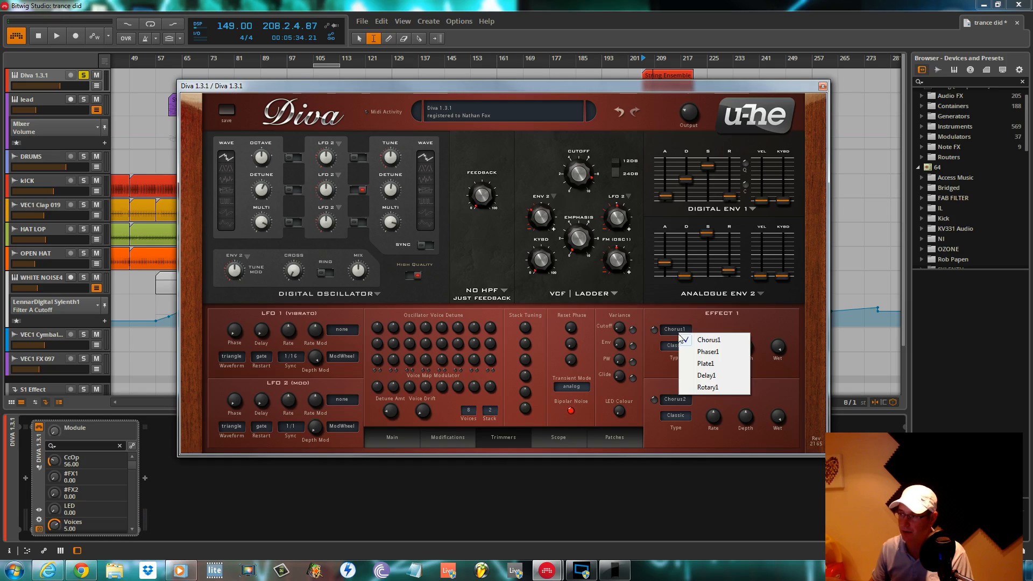
click(708, 375)
click(654, 330)
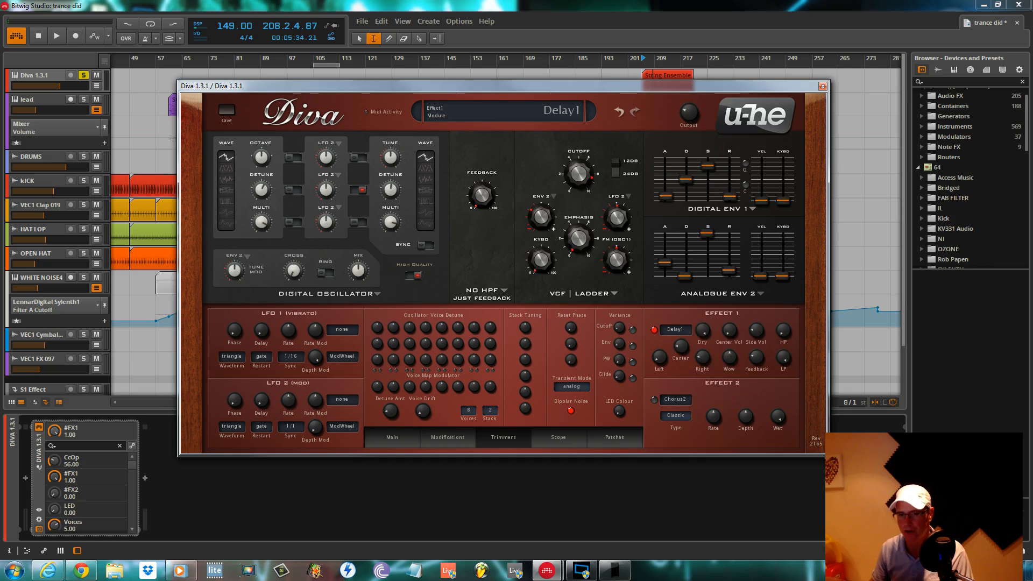
key(space)
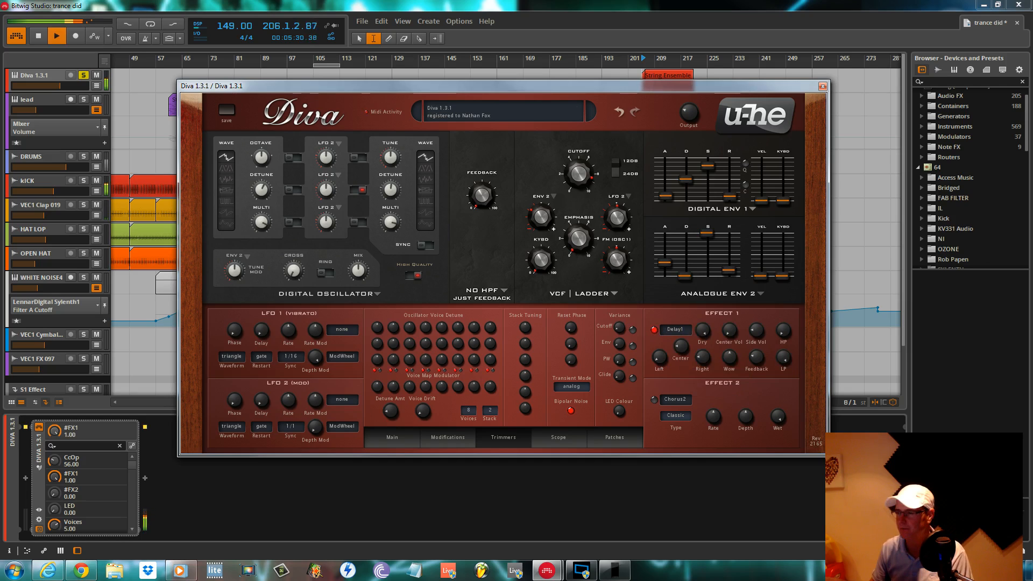
key(space)
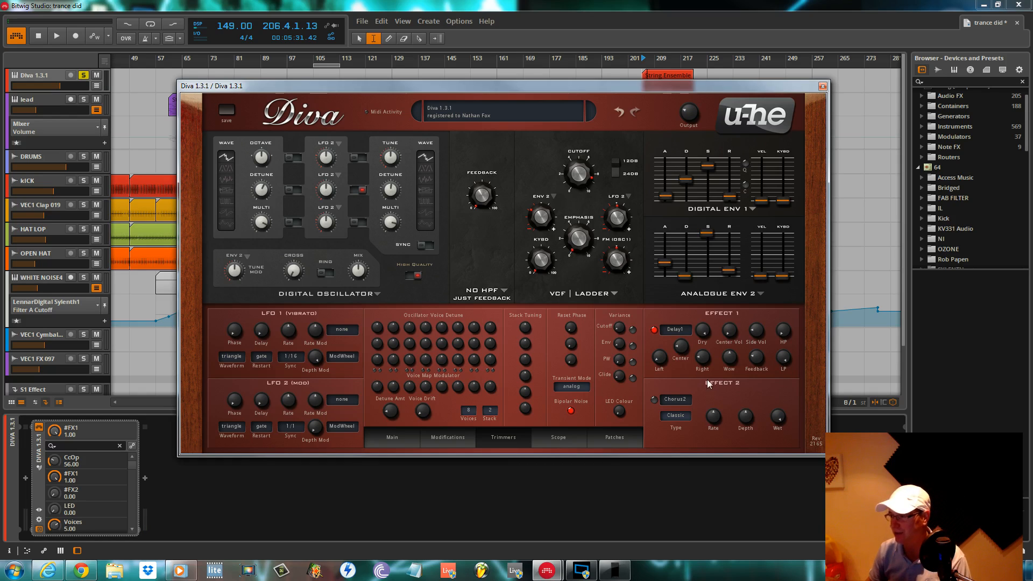
Set Delay1's left delay to 4.00 and right delay to 8.00, and audition the result.
click(659, 365)
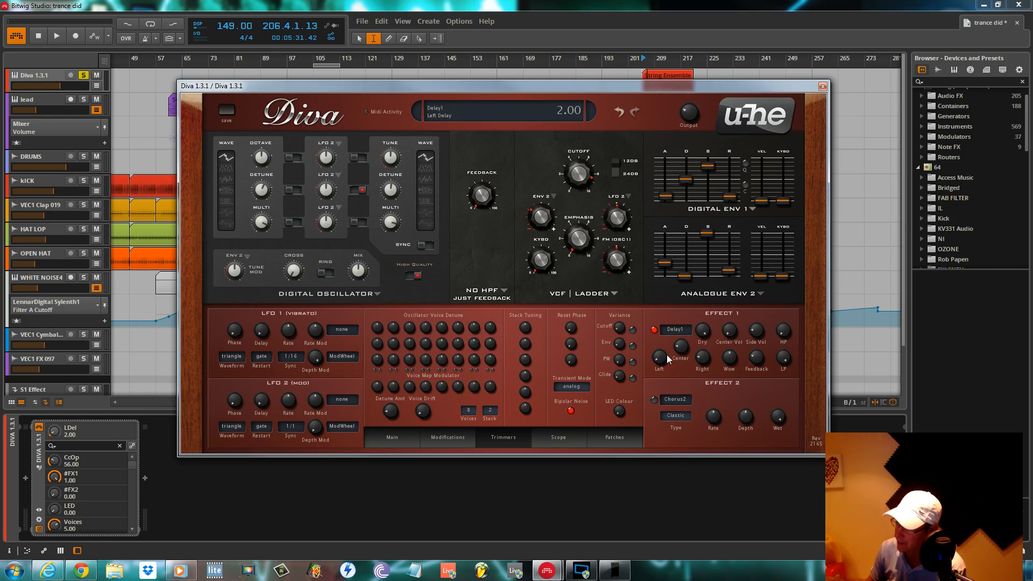
click(703, 358)
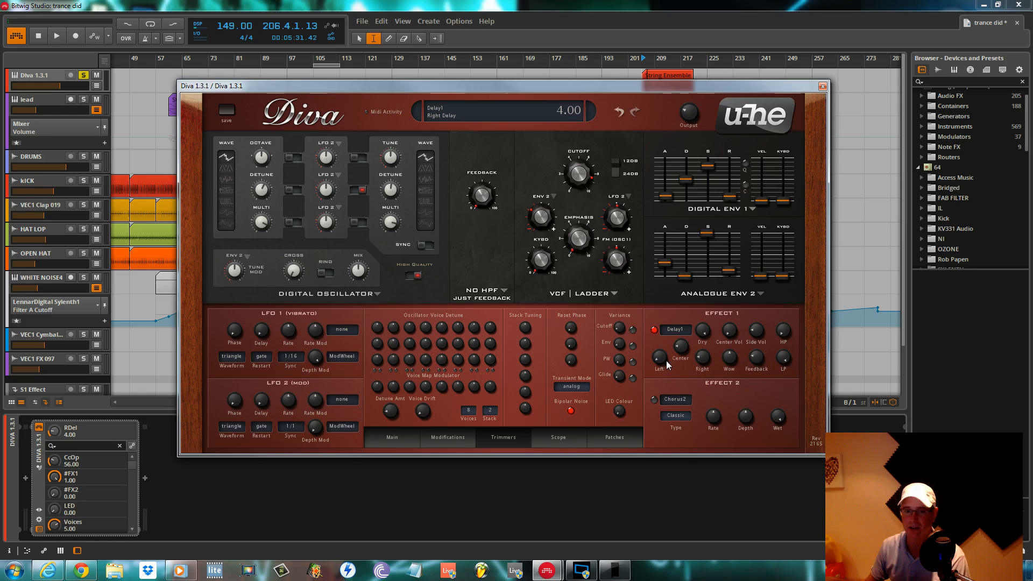
drag(661, 362, 658, 350)
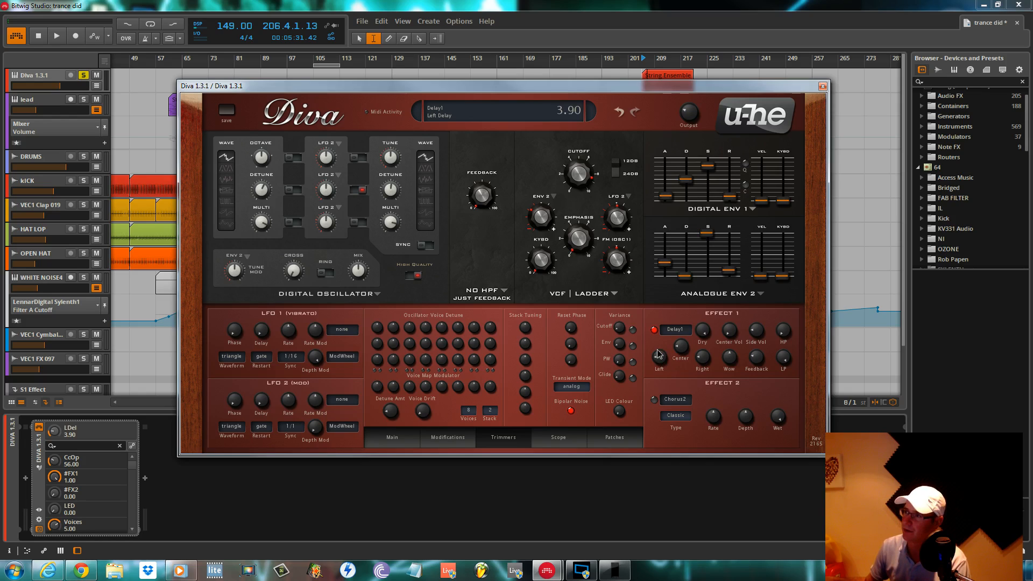
drag(658, 350, 657, 349)
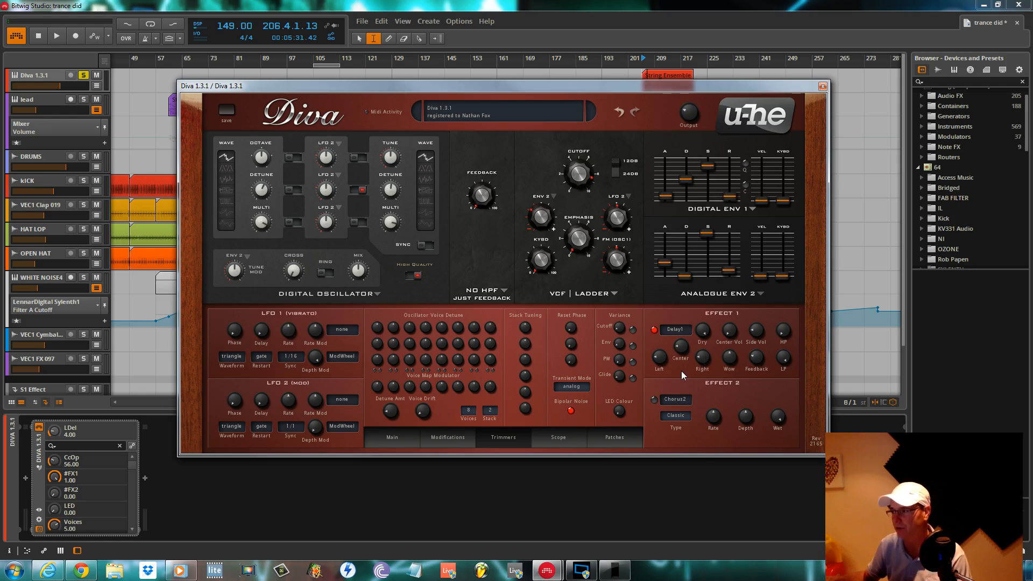
drag(689, 351, 709, 339)
key(space)
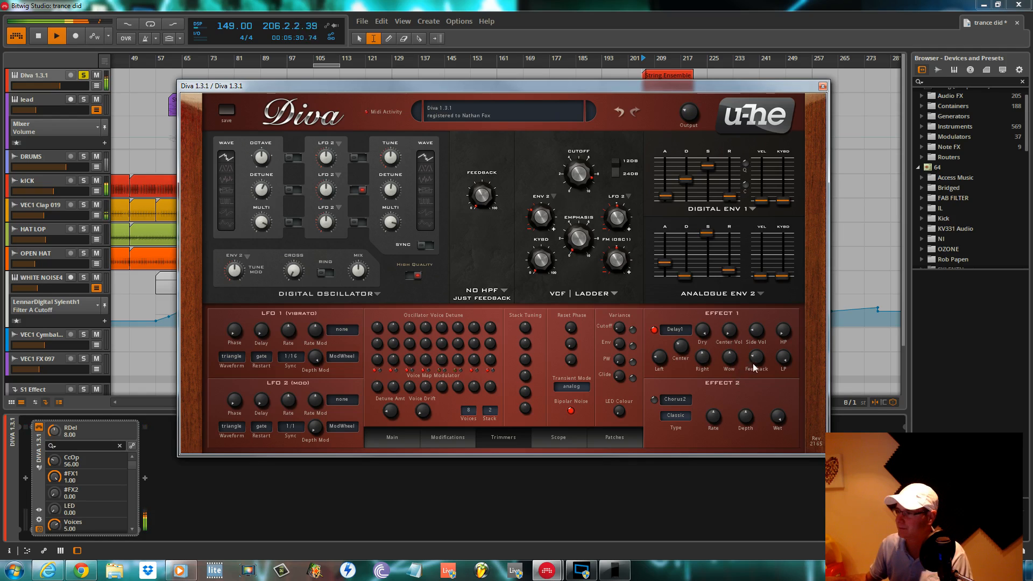
key(space)
Set Delay1's wow to 59 and its feedback to 32.50.
click(728, 358)
drag(730, 362, 731, 352)
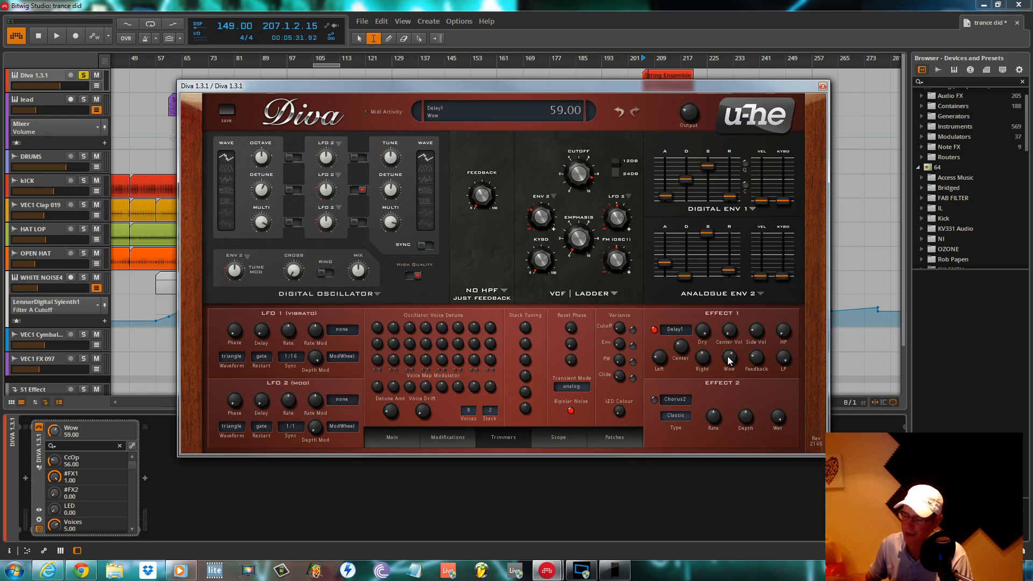
click(759, 357)
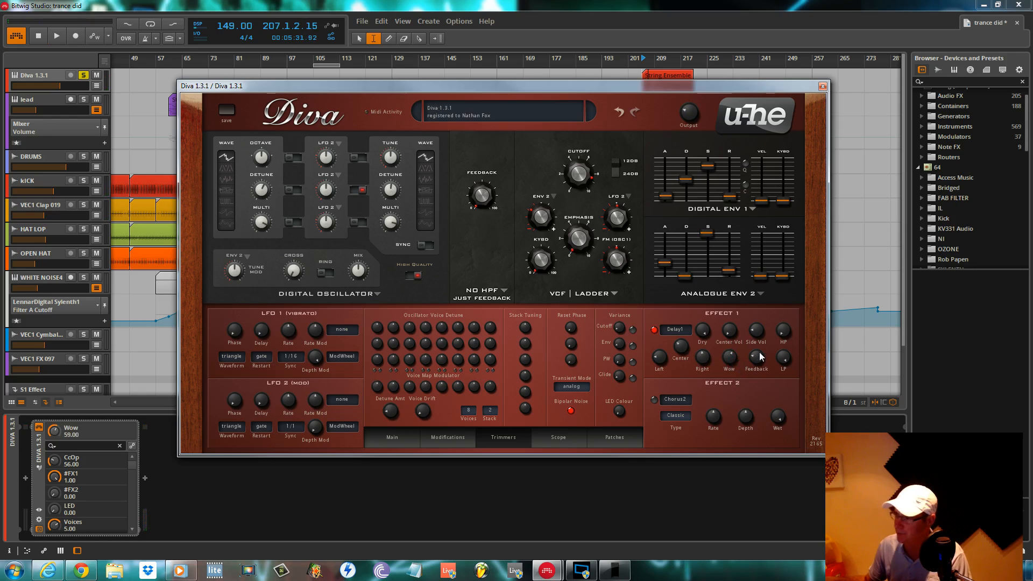
mouse_move(761, 357)
mouse_down()
mouse_move(764, 342)
mouse_move(762, 353)
mouse_up()
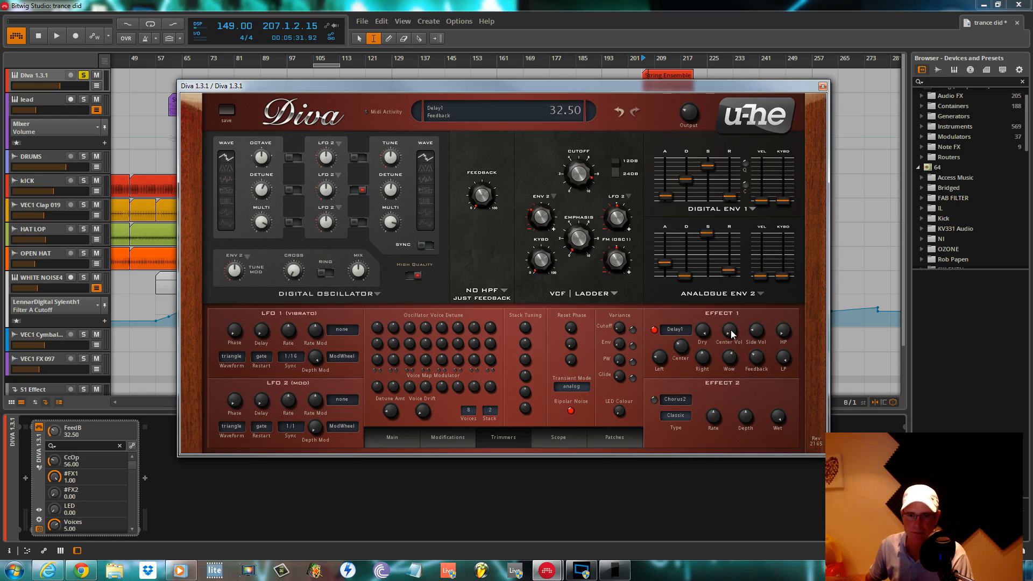
Adjust Delay1's center volume and set its side volume to 39.50, auditioning the balance.
drag(732, 335, 763, 314)
key(space)
key(space)
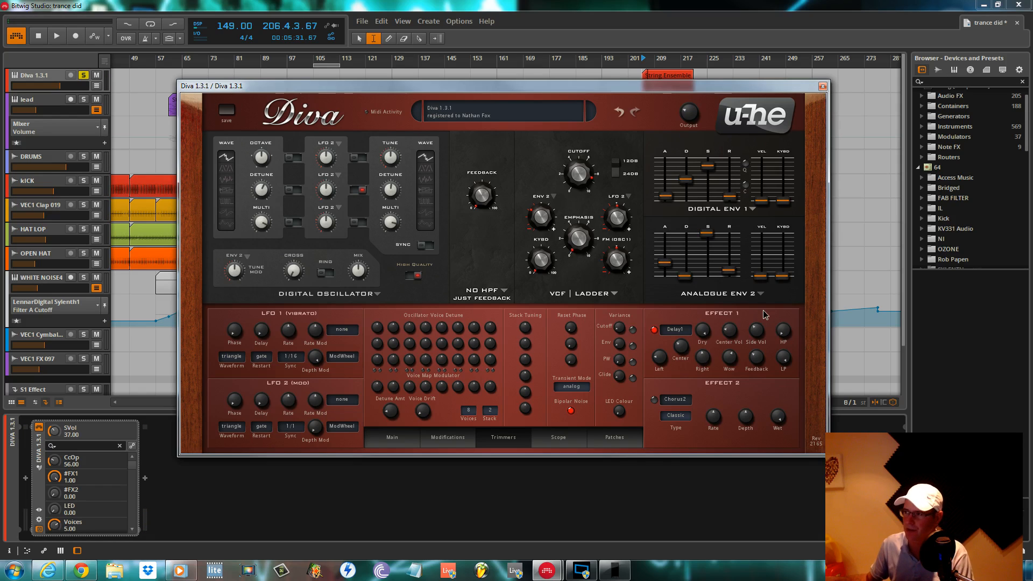
drag(759, 333, 759, 331)
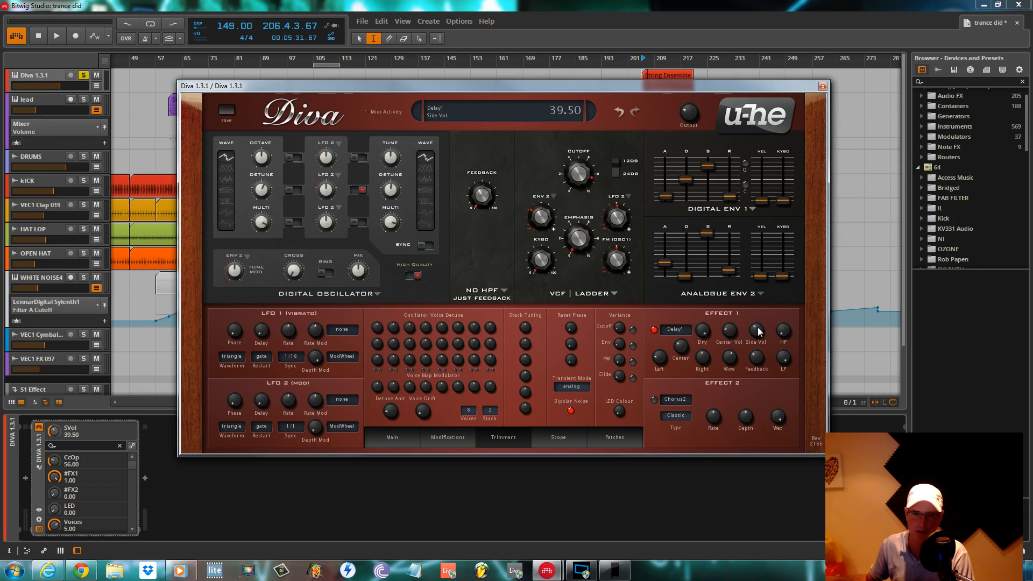
key(space)
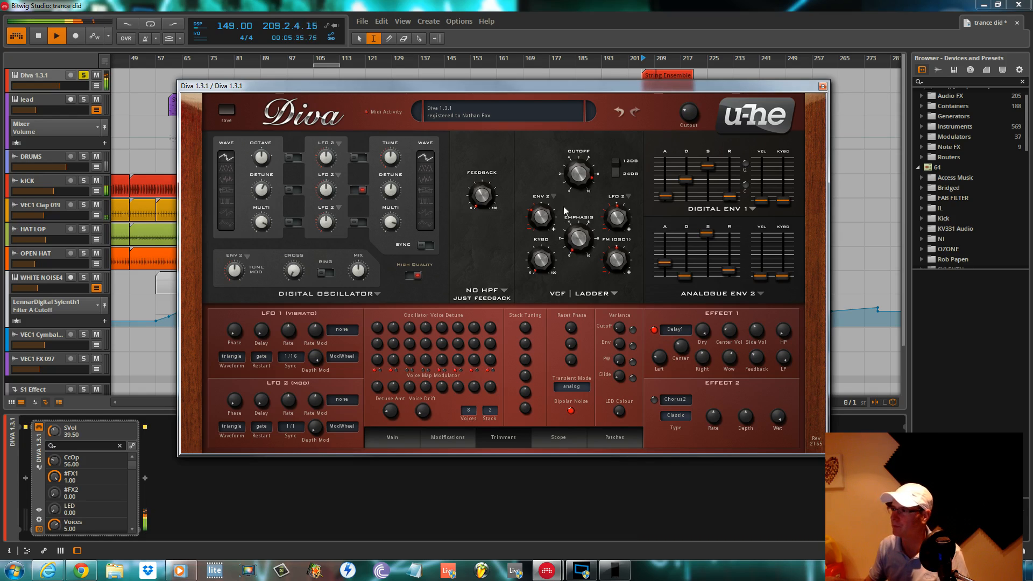
Sweep the ladder filter's cutoff during playback and settle it at 129.10.
drag(581, 174, 586, 195)
key(space)
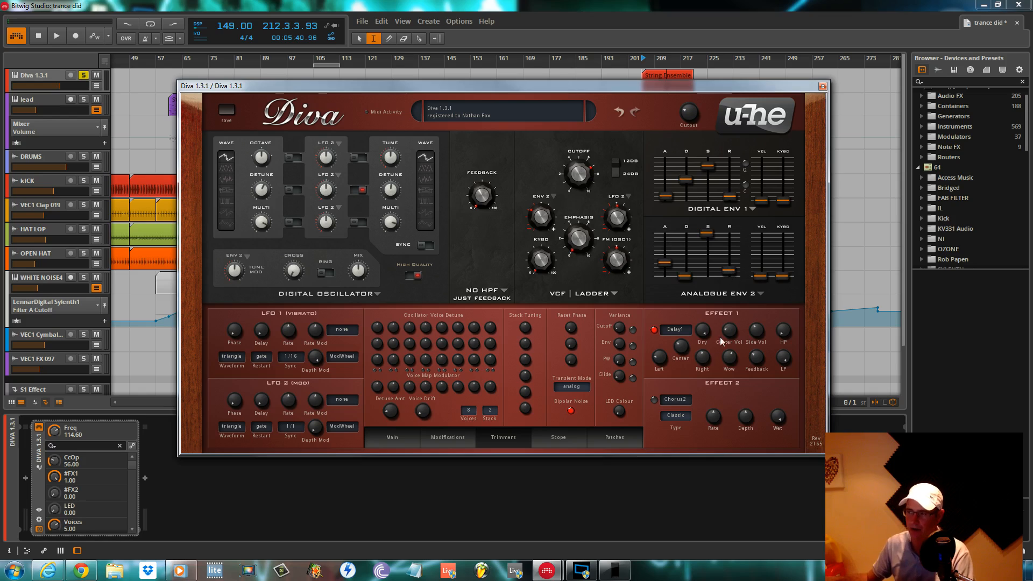
key(space)
mouse_move(577, 180)
mouse_down()
mouse_move(578, 201)
mouse_move(578, 181)
mouse_up()
key(space)
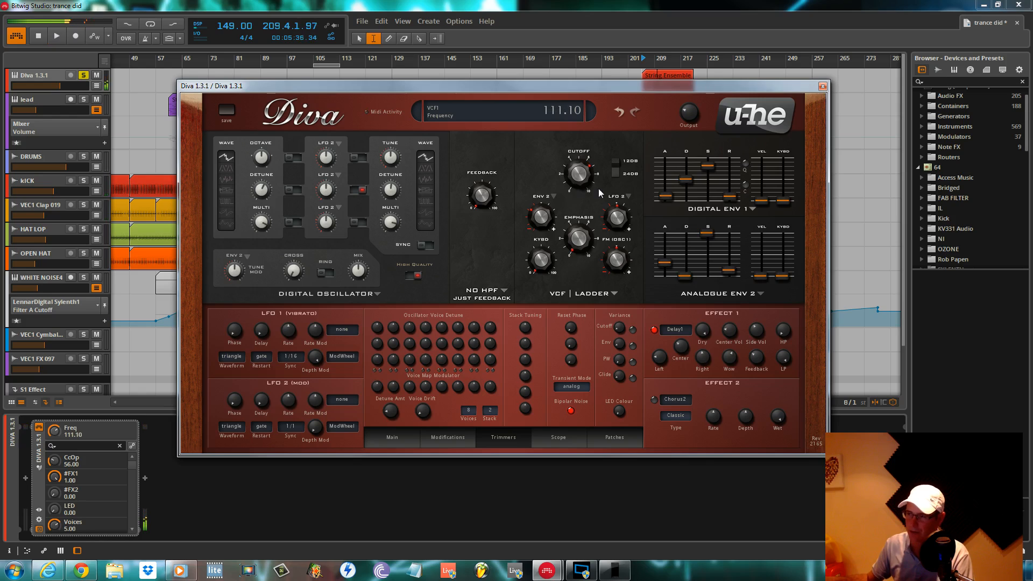
drag(583, 178, 582, 150)
key(space)
key(space)
Load the Plate2 reverb into Effect 2 and enable it.
click(676, 399)
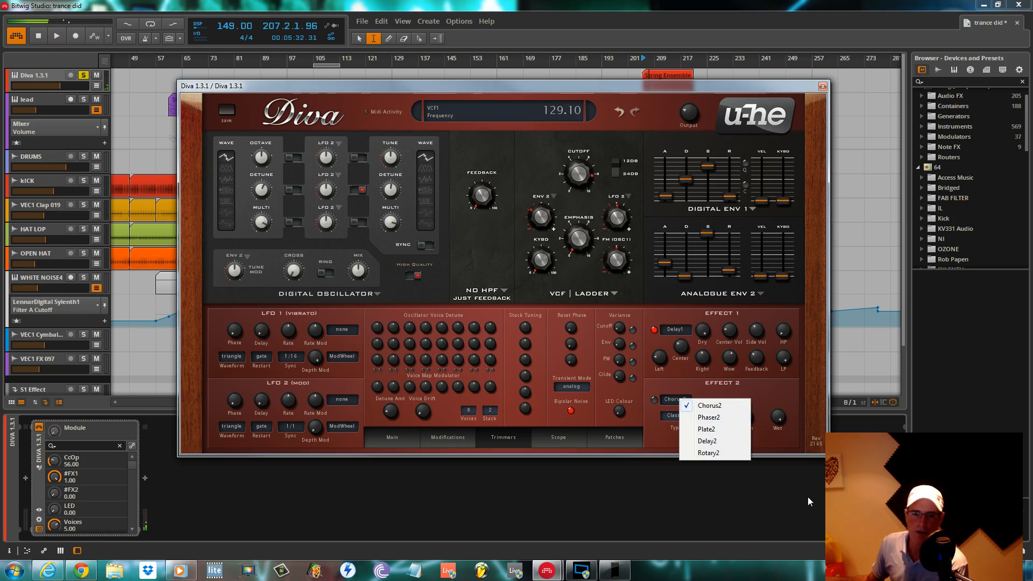
click(708, 430)
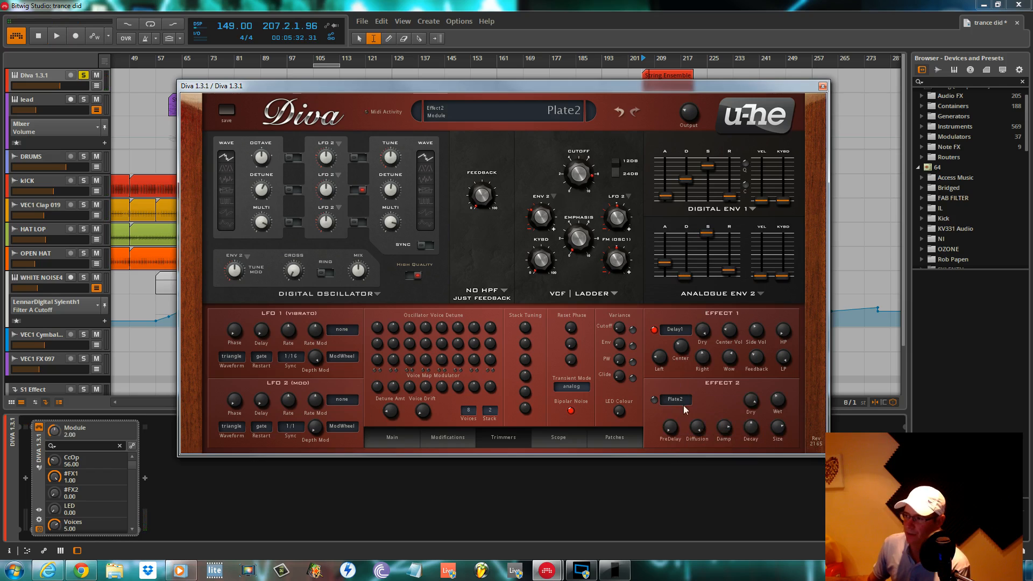
click(654, 399)
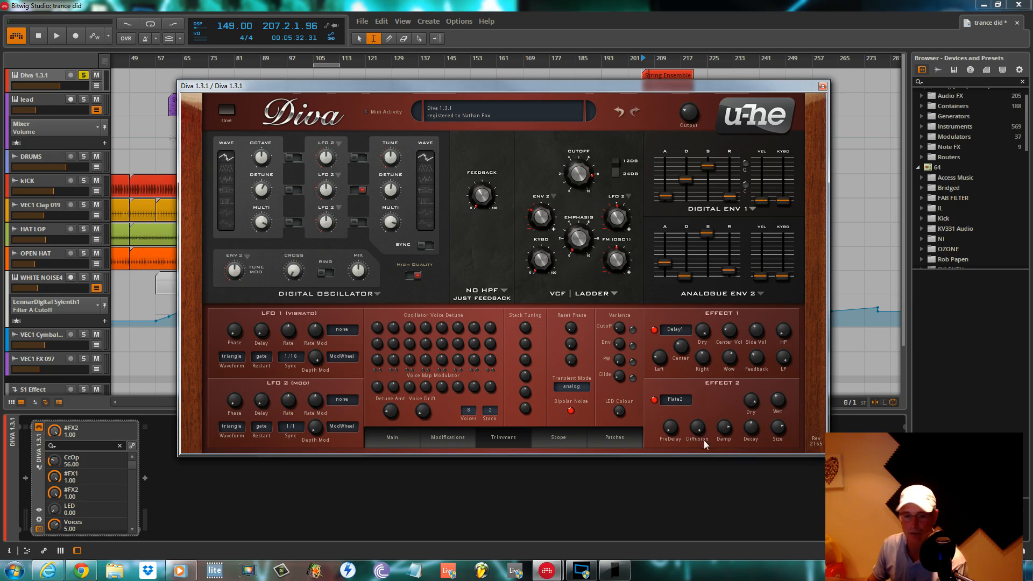
Set the plate reverb's pre-delay to 0, size to 118, dry level to 85 and wet level to 35.
click(679, 432)
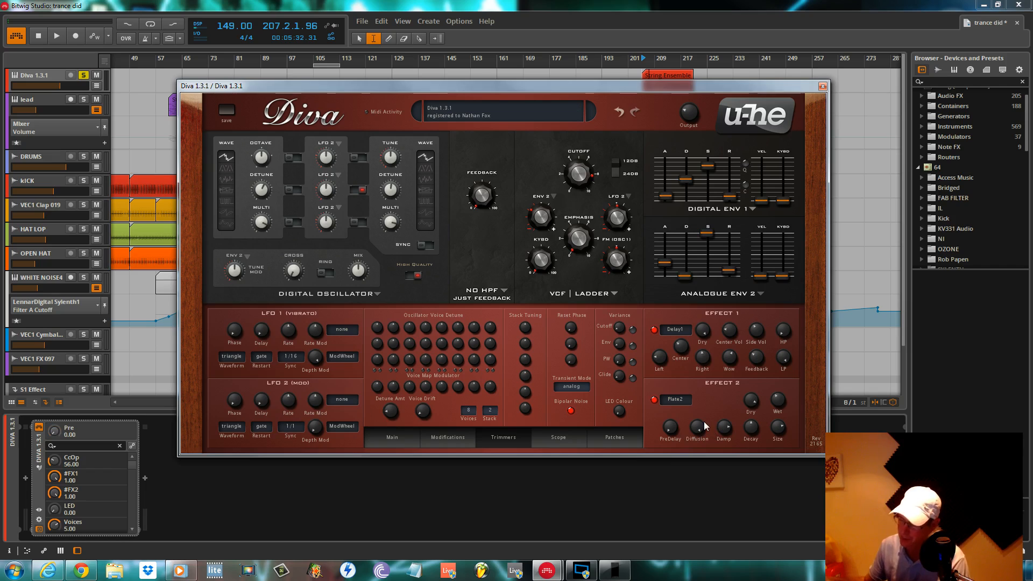
drag(724, 427, 778, 439)
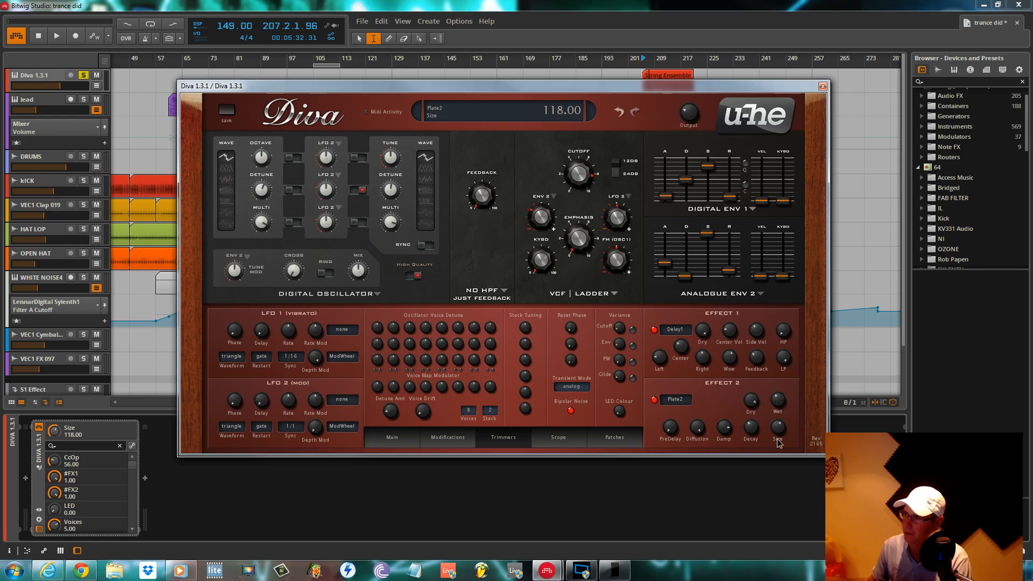
drag(779, 399, 781, 408)
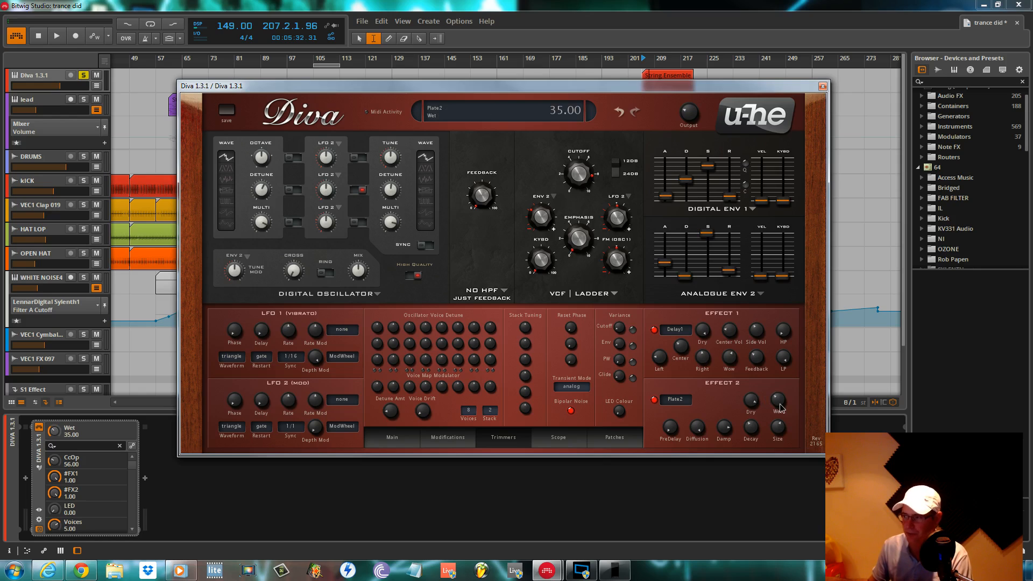
drag(752, 406, 752, 413)
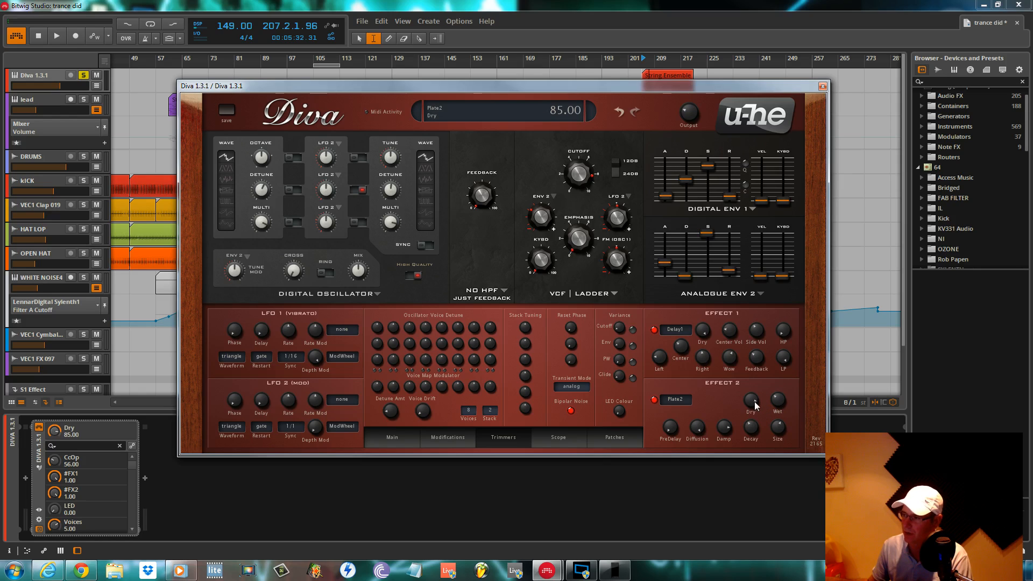
click(779, 408)
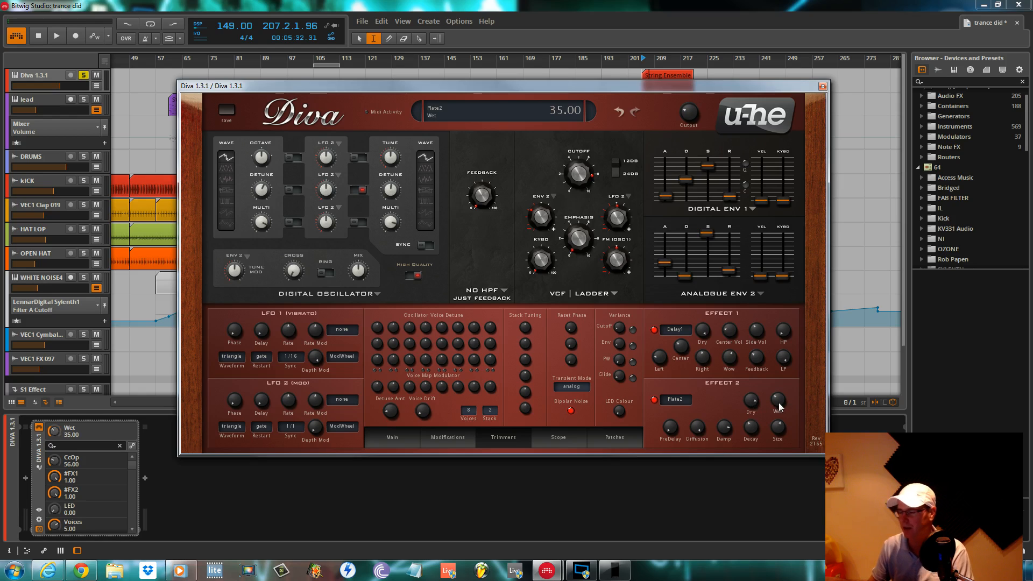
Play the section with the Plate2 reverb on, then bypassed, then enabled again to compare the sound.
key(space)
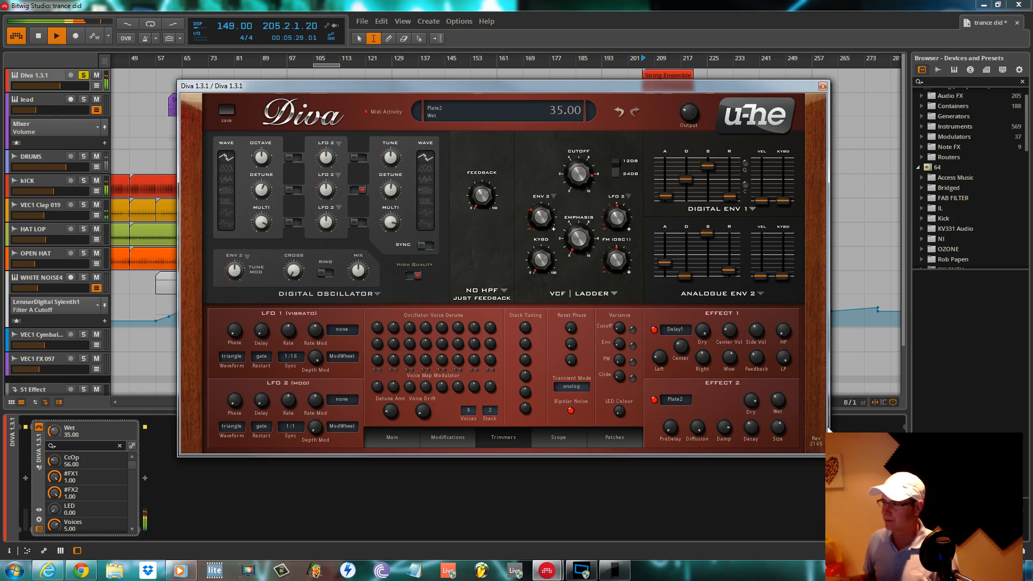
key(space)
click(654, 399)
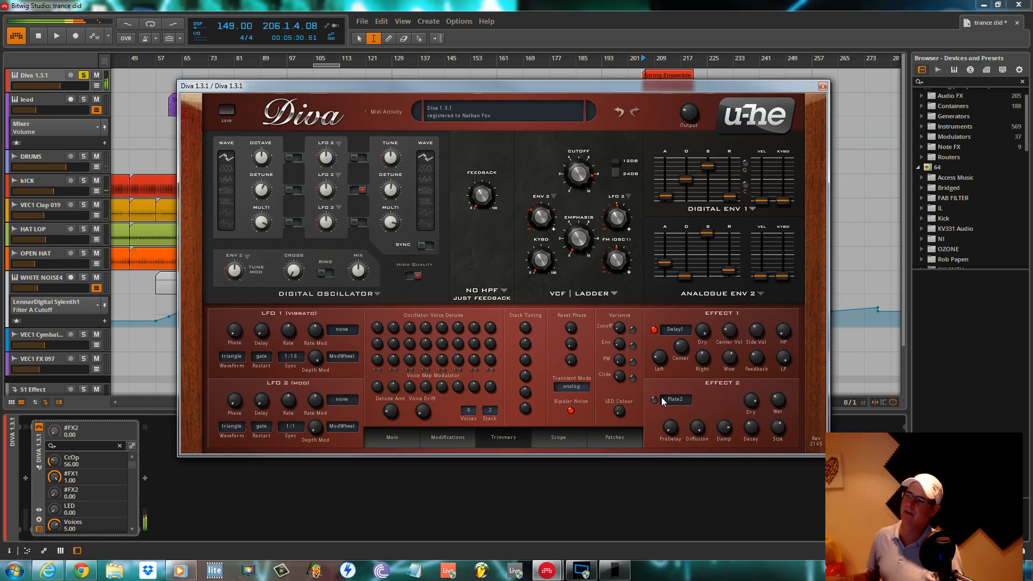
key(space)
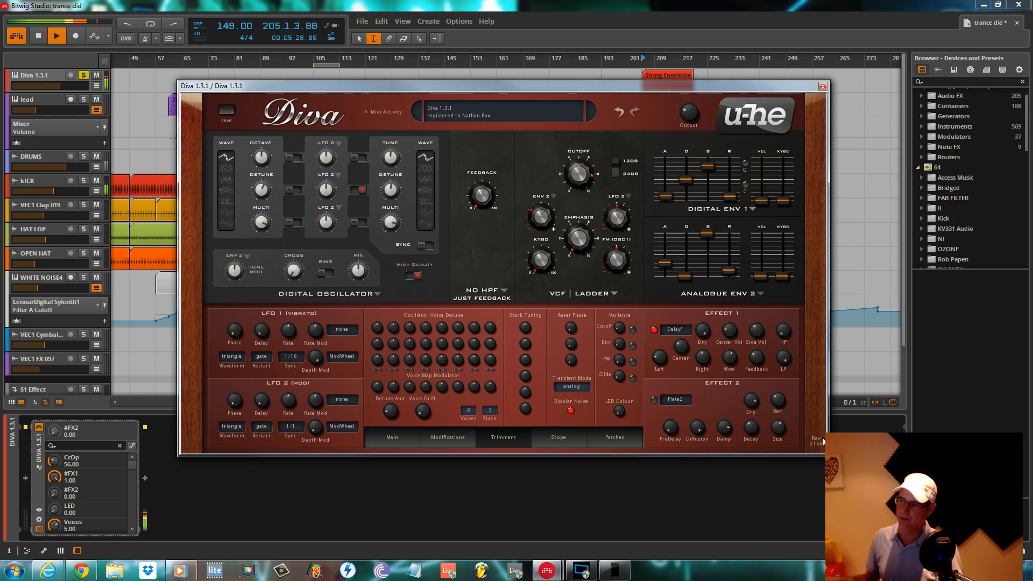
click(654, 400)
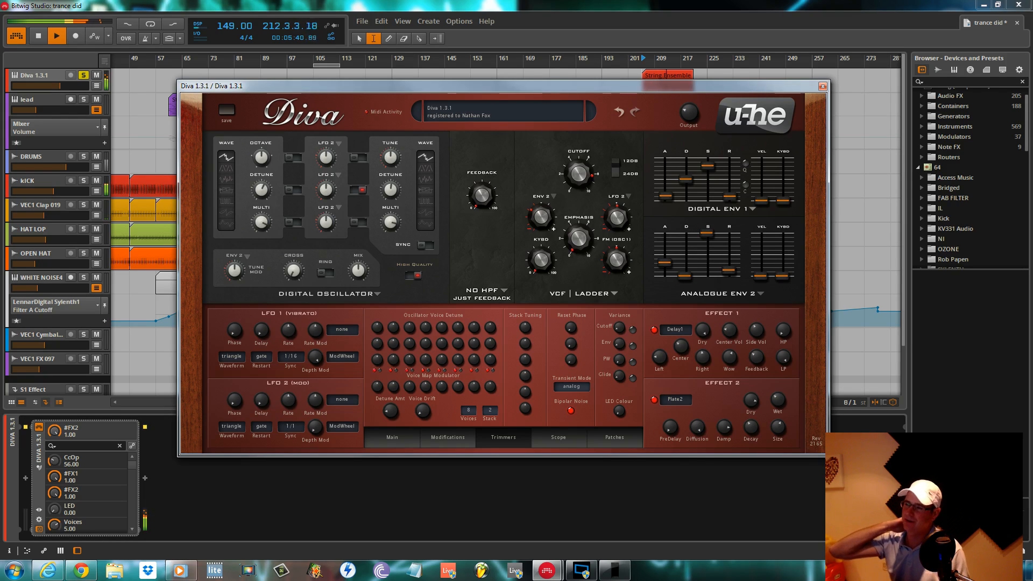
key(space)
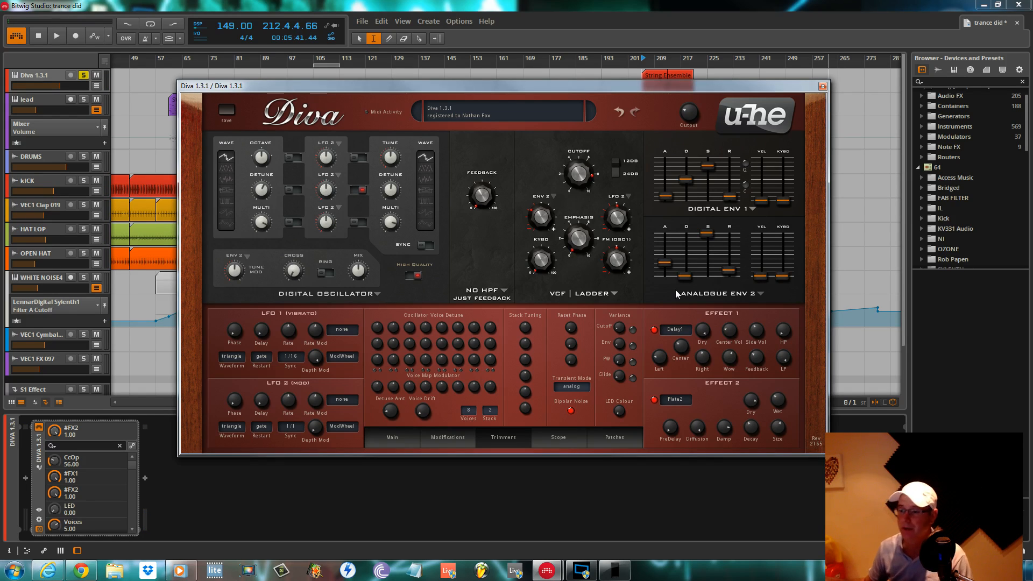
Lower the ladder filter's cutoff to 112.60 during playback, then stop and close the synth window.
drag(479, 94, 398, 254)
drag(658, 247, 822, 100)
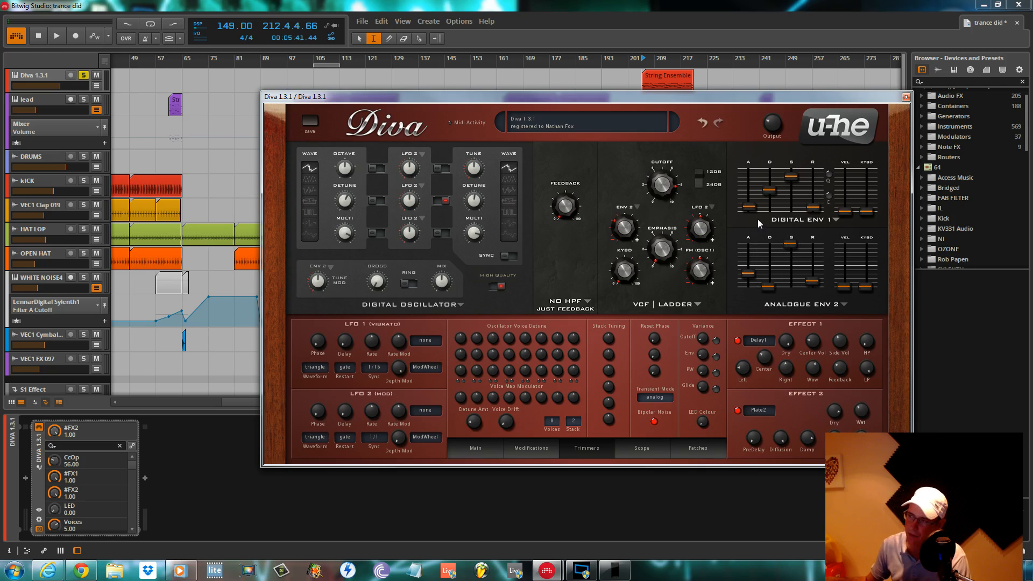
key(space)
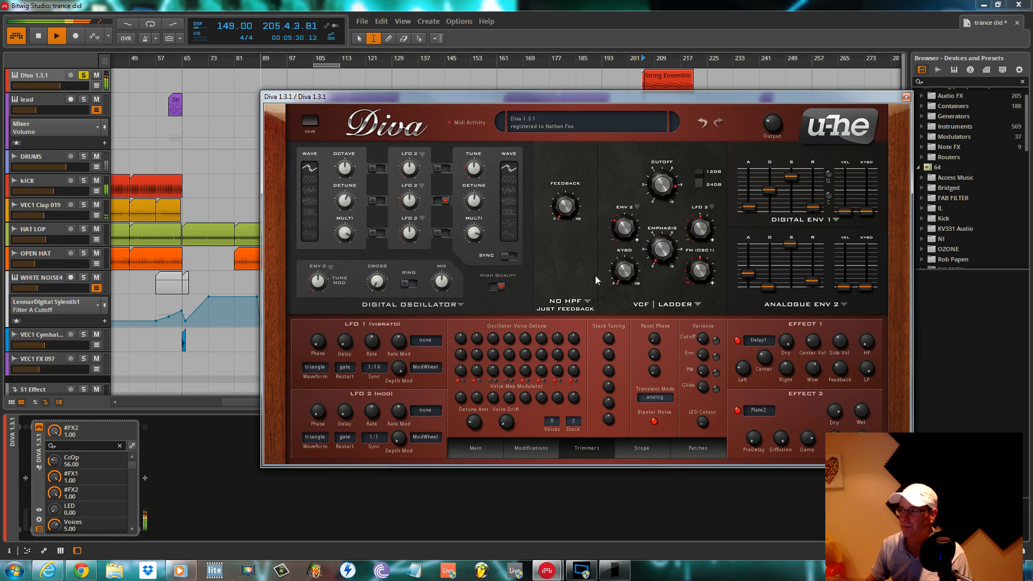
drag(658, 174, 659, 195)
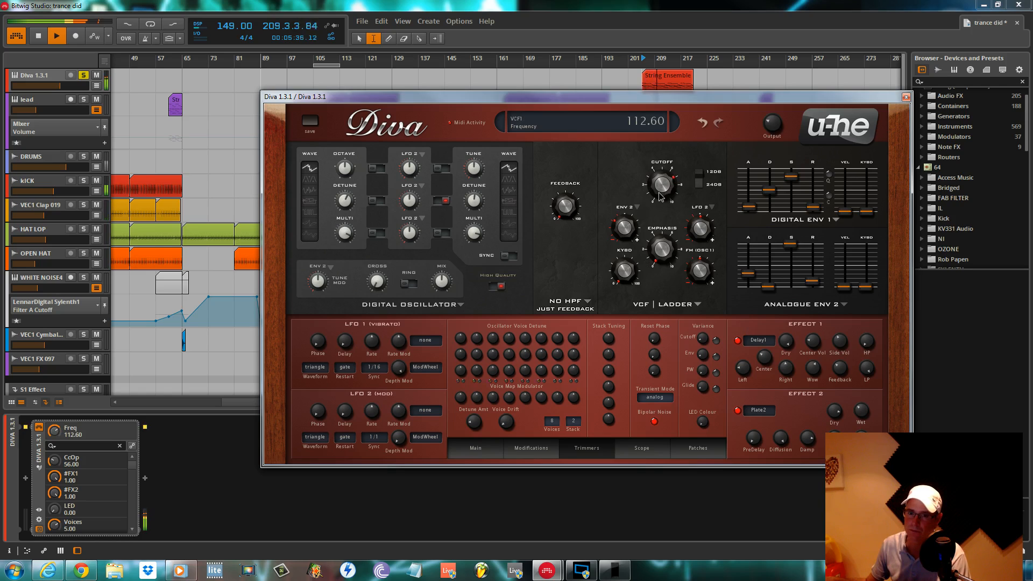
key(space)
click(906, 97)
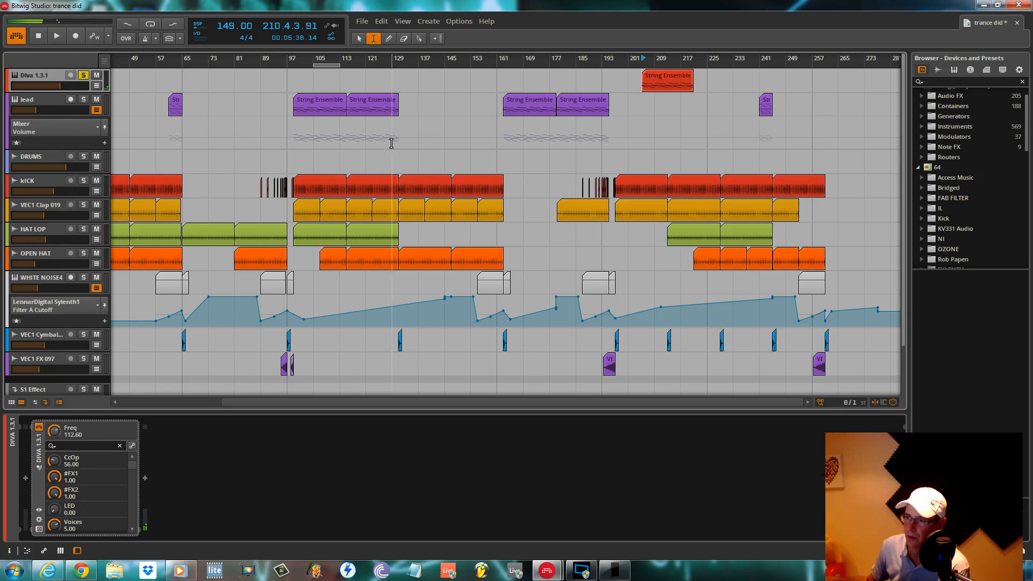
Solo the under lead track instead of the Diva track and play it briefly.
scroll(367, 232, down, 3)
scroll(344, 249, up, 3)
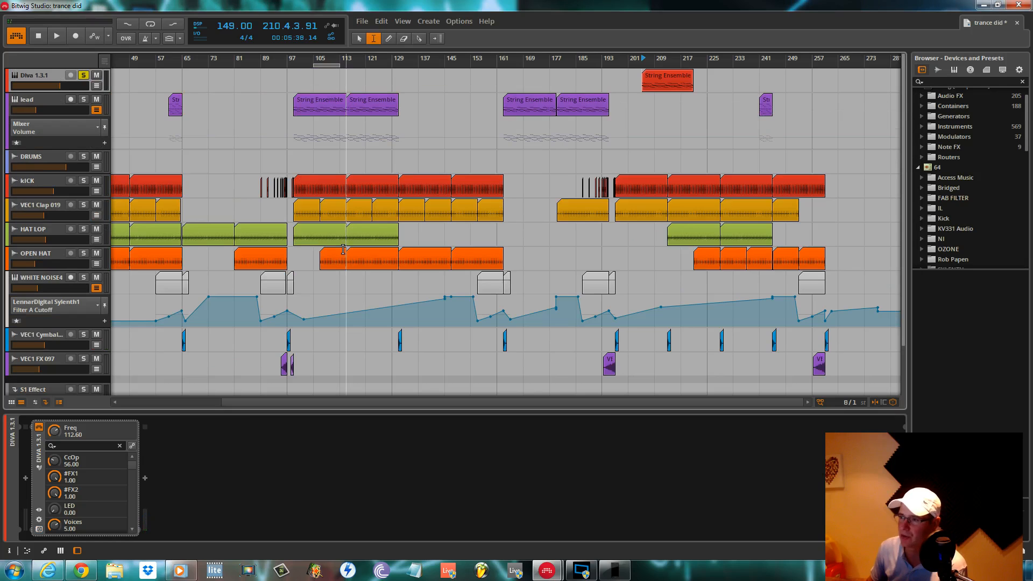
key(ctrl+z)
key(ctrl+z)
key(ctrl+z)
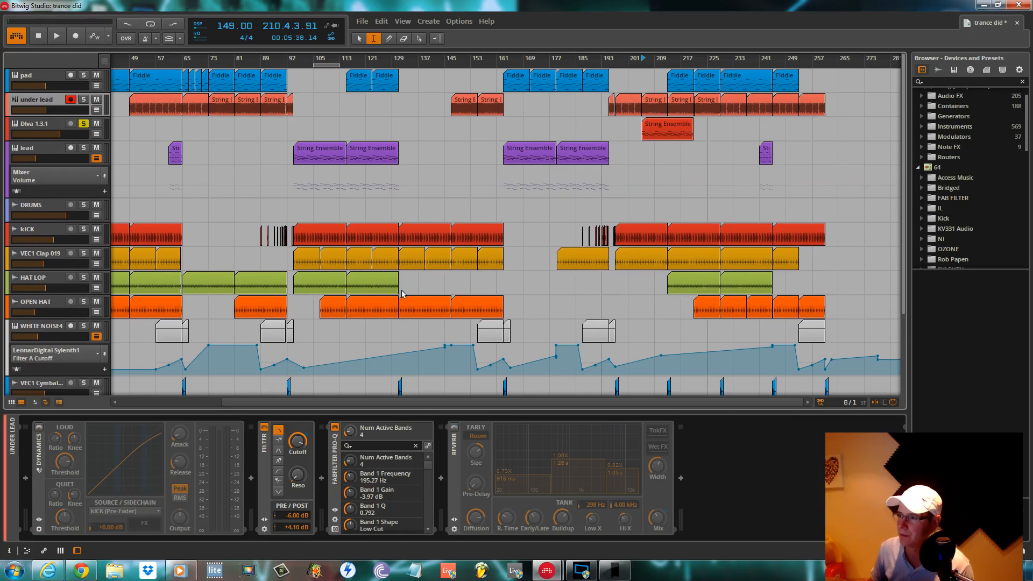
key(ctrl+z)
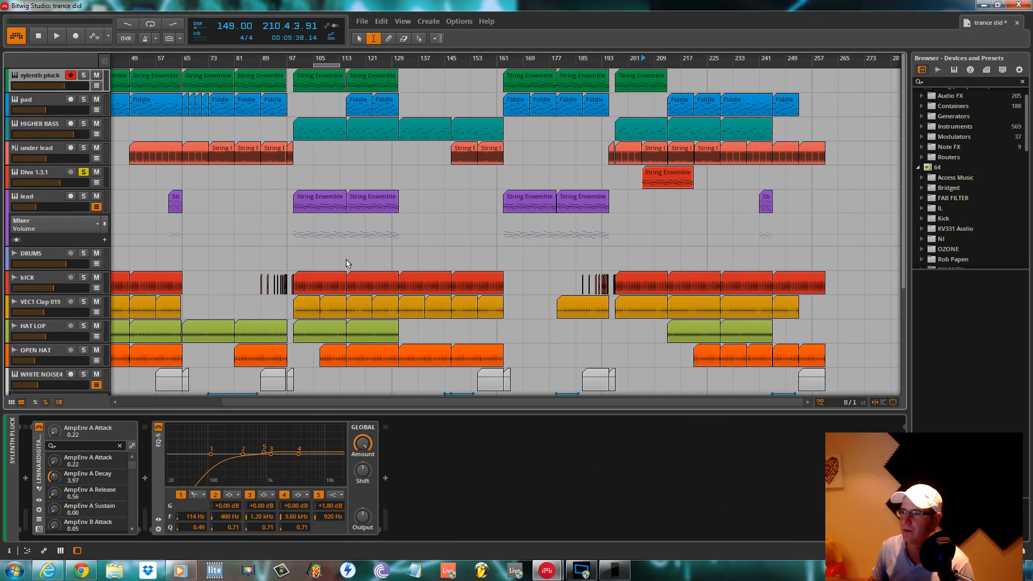
click(46, 152)
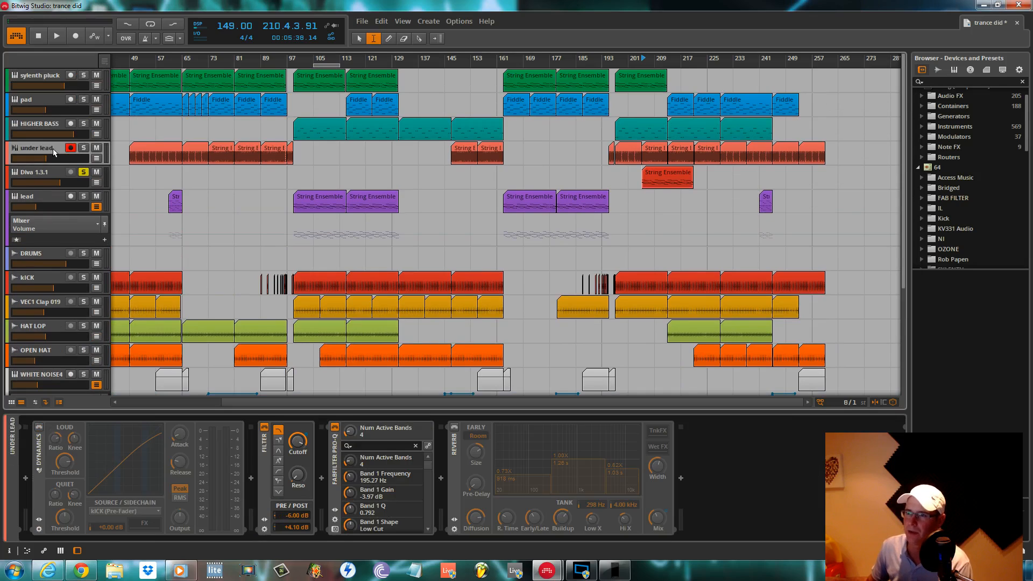
click(84, 147)
click(84, 172)
key(space)
key(space)
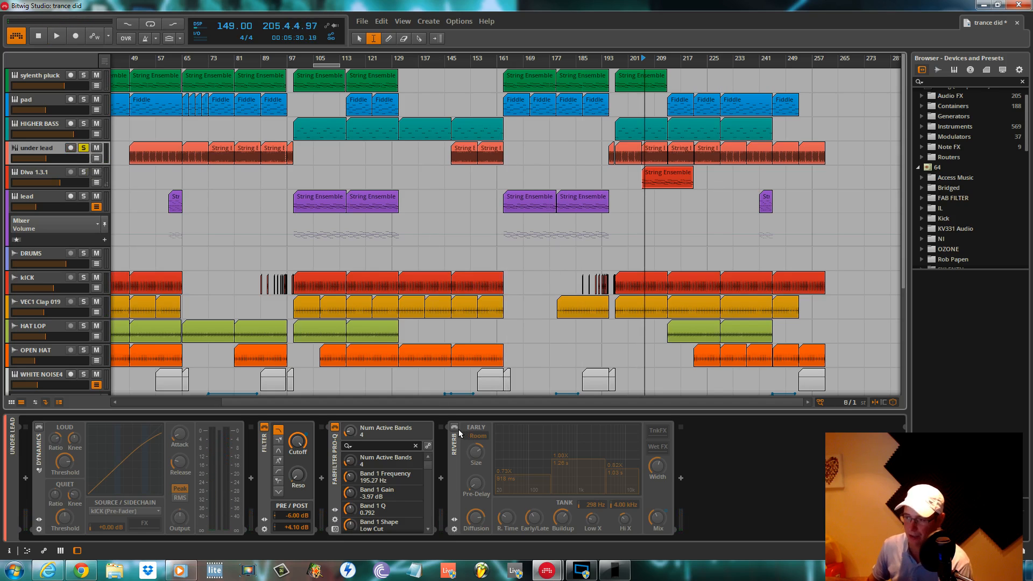
Enable the Reverb and the kick-sidechained Dynamics device on the under lead track, auditioning after each one.
click(457, 426)
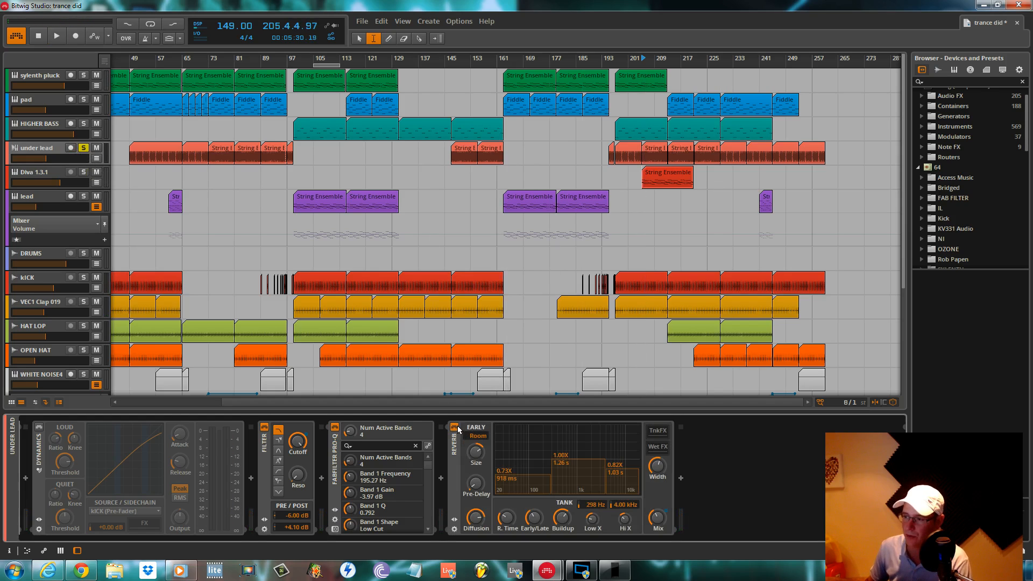
key(space)
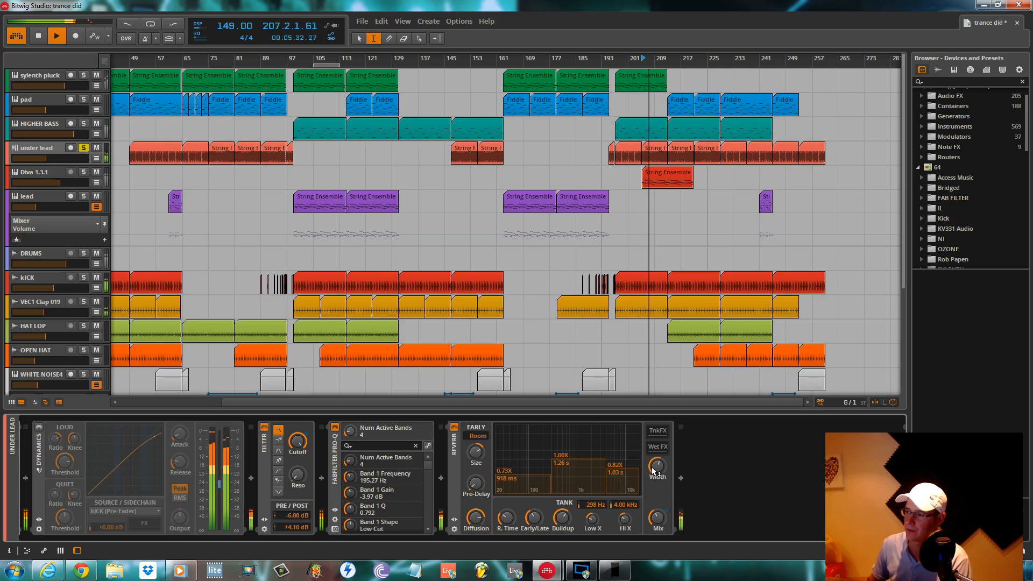
key(space)
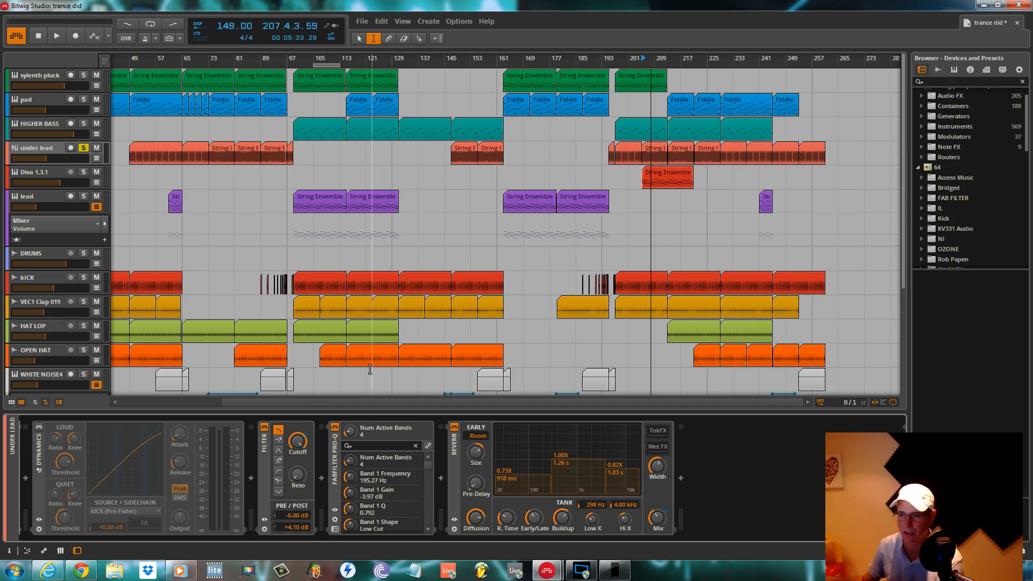
click(38, 429)
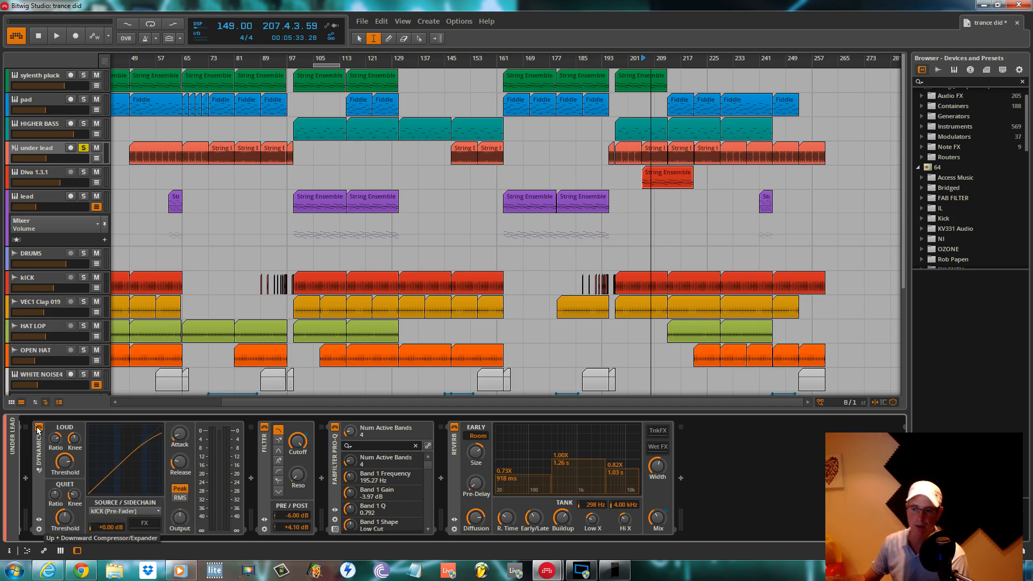
key(space)
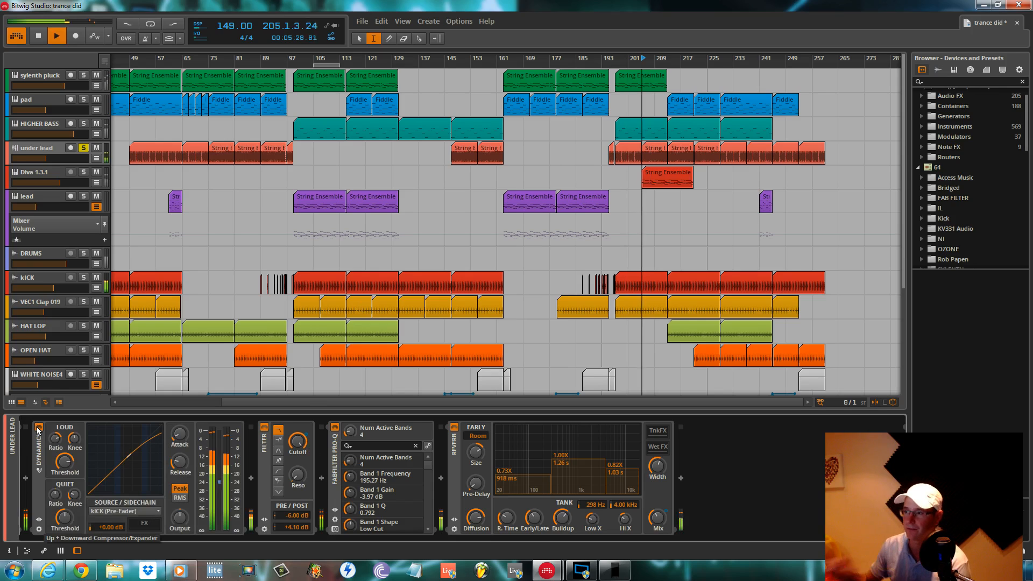
key(space)
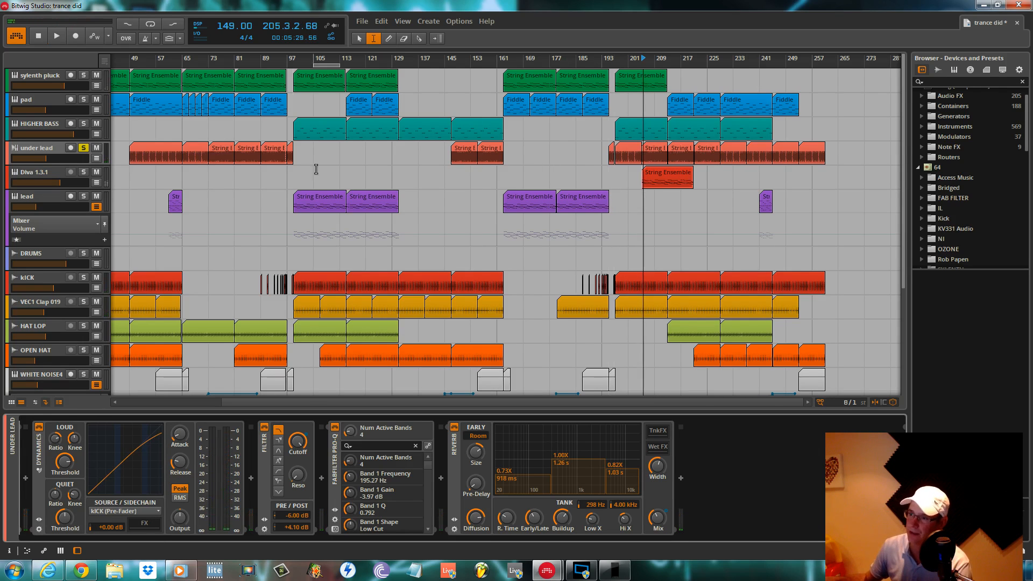
Split the Diva track's String Ensemble clip at bar 214 and delete both pieces.
click(673, 180)
key(ctrl+e)
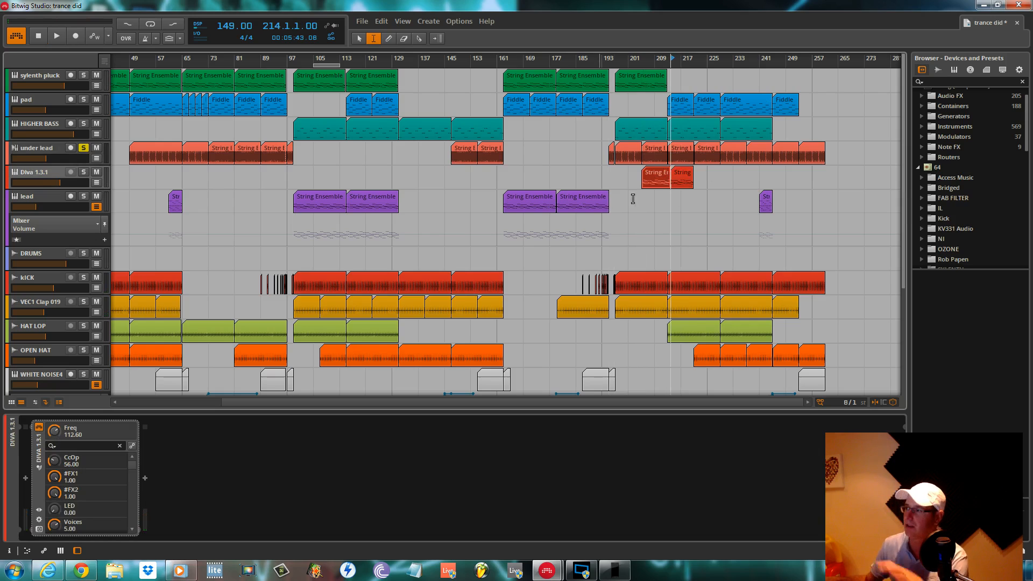
drag(642, 178, 708, 183)
key(Delete)
Clear the under lead track's solo and play the full mix from bar 205.
click(643, 177)
click(84, 148)
key(space)
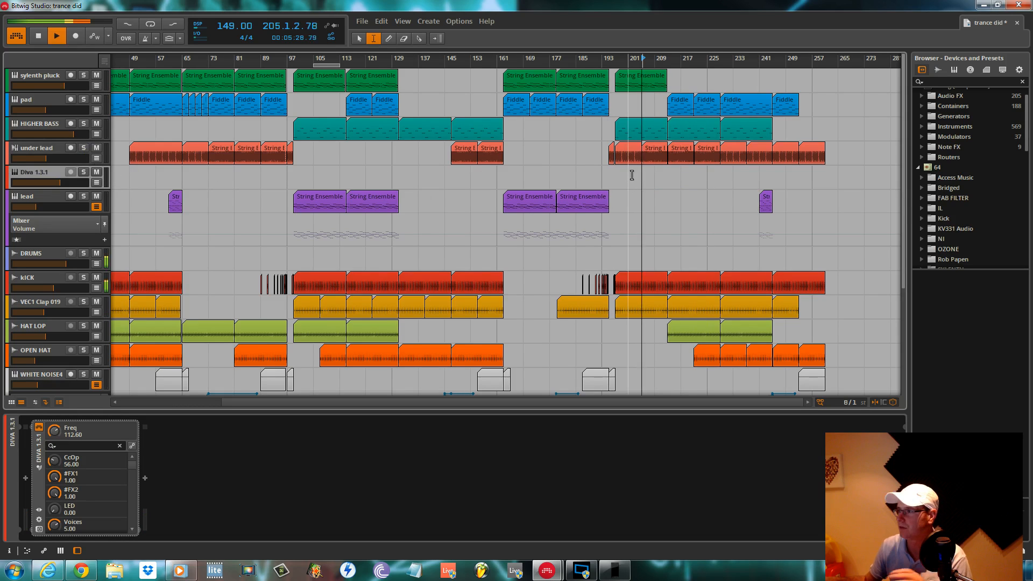
click(84, 148)
click(84, 148)
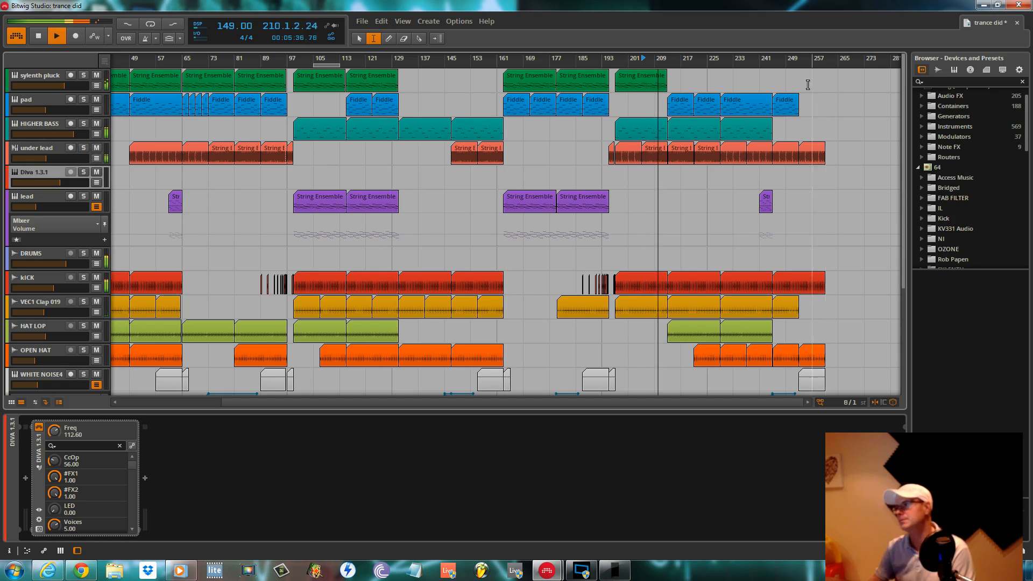
key(space)
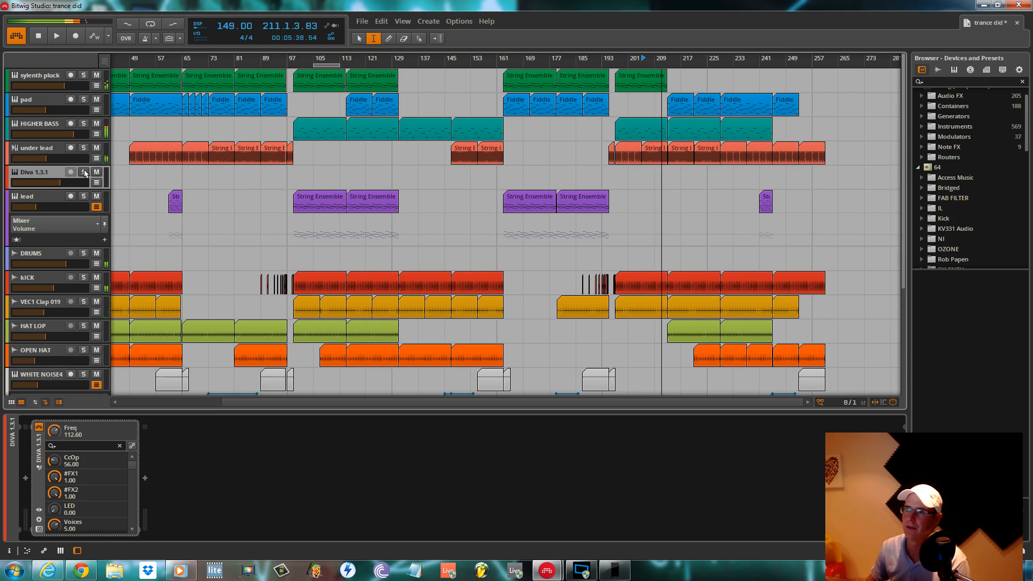
Solo the sylenth pluck and under lead tracks and play them together.
click(84, 75)
click(83, 172)
key(space)
mouse_move(64, 85)
mouse_down()
mouse_move(81, 86)
mouse_move(12, 86)
mouse_move(67, 85)
mouse_up()
click(83, 148)
click(83, 172)
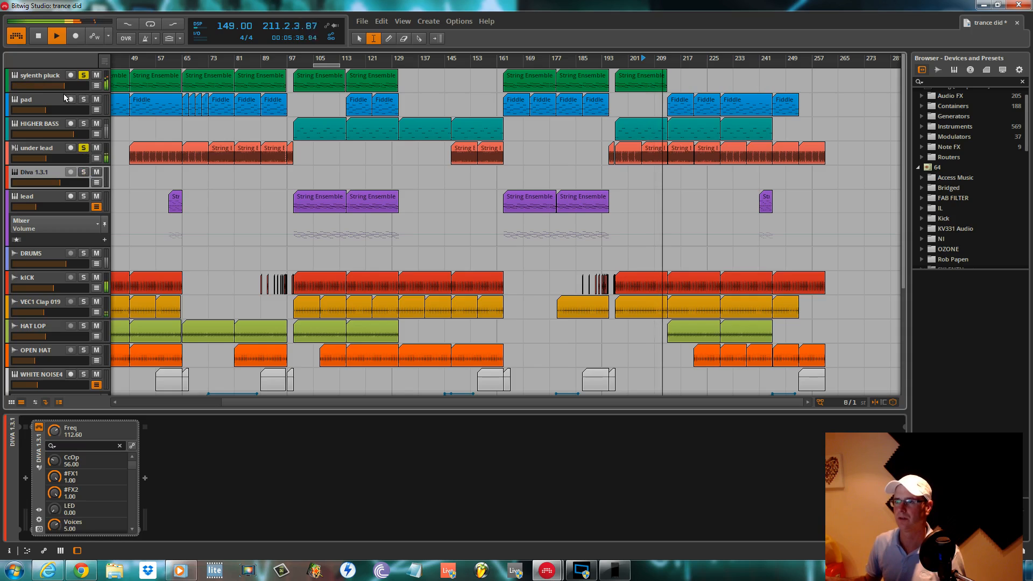
key(space)
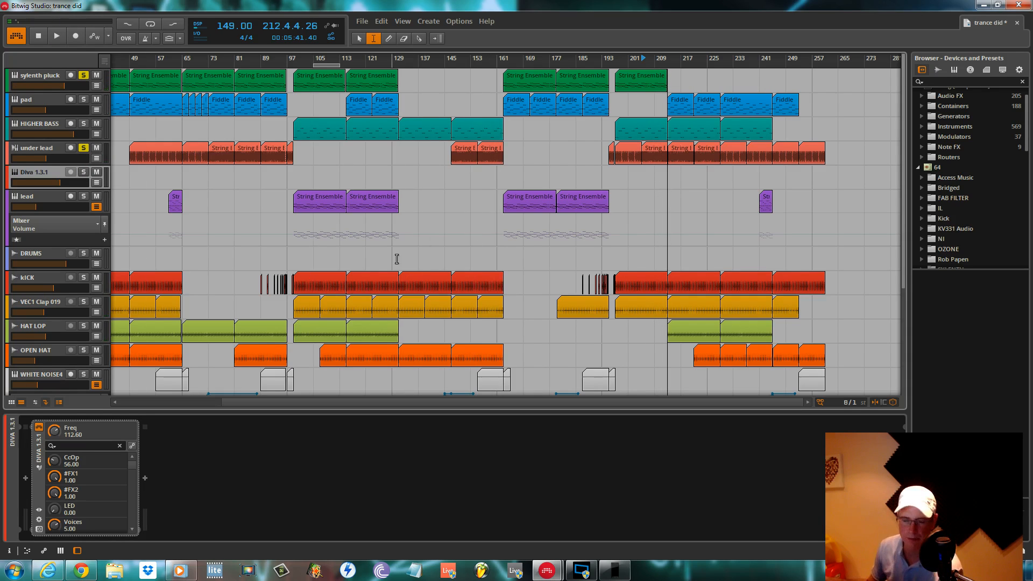